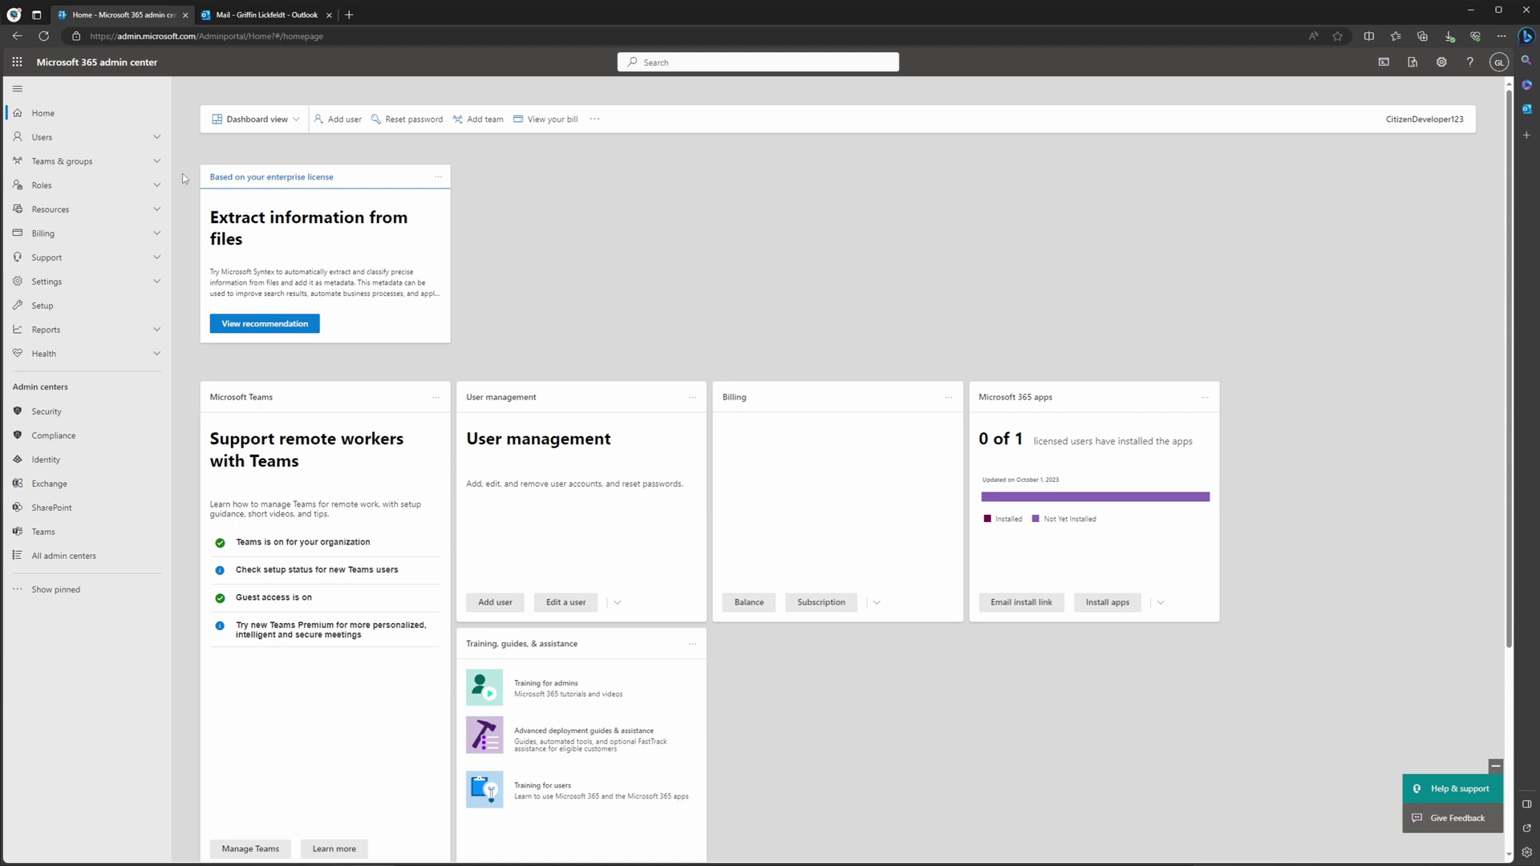
Step: Go to Settings > Integrated apps and open the AppSource catalog with Get apps
left_click(156, 283)
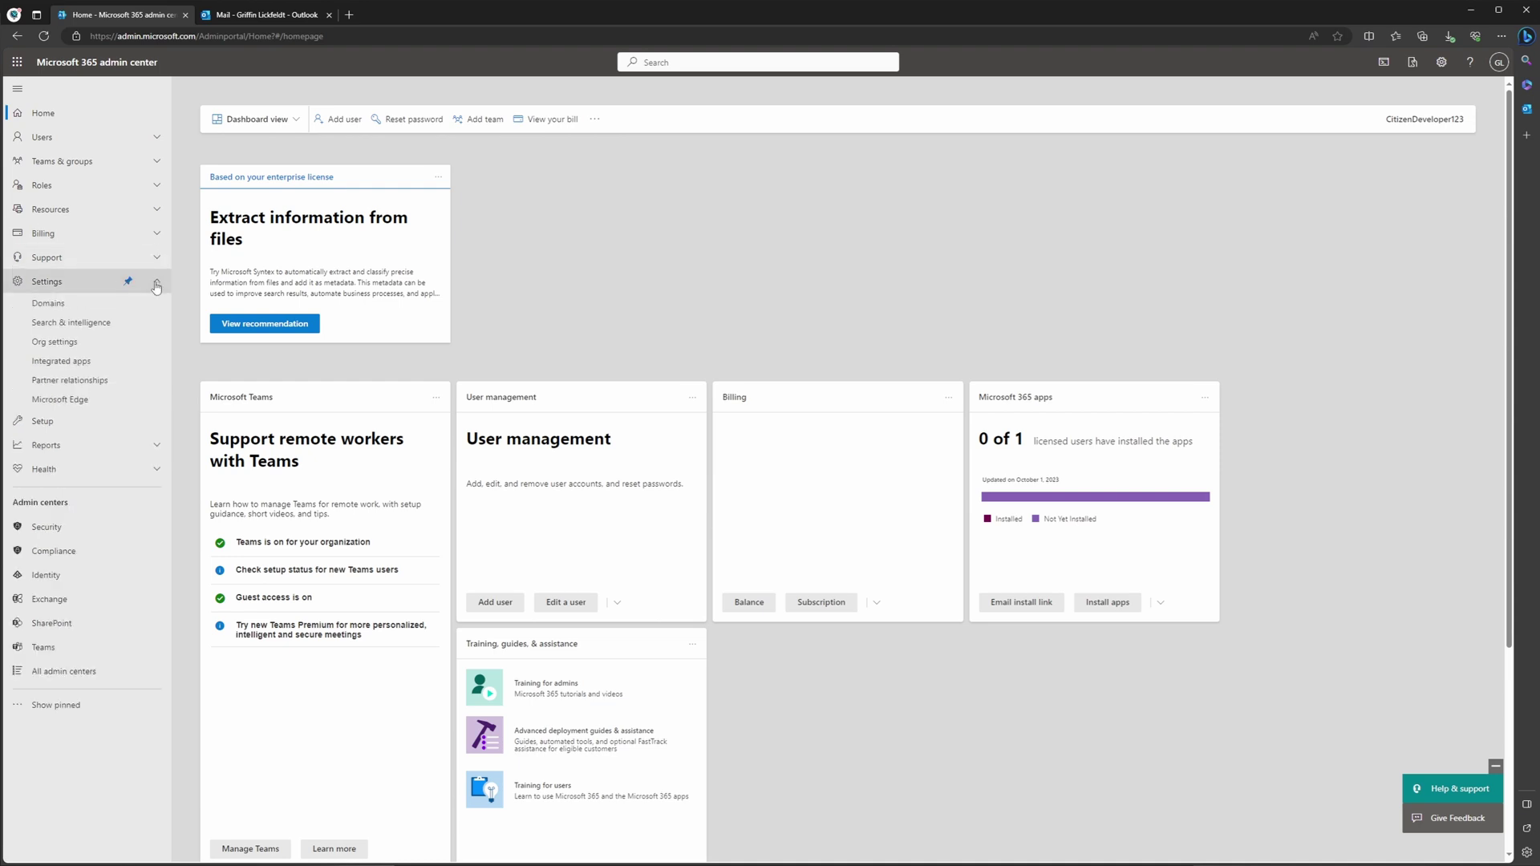
left_click(93, 365)
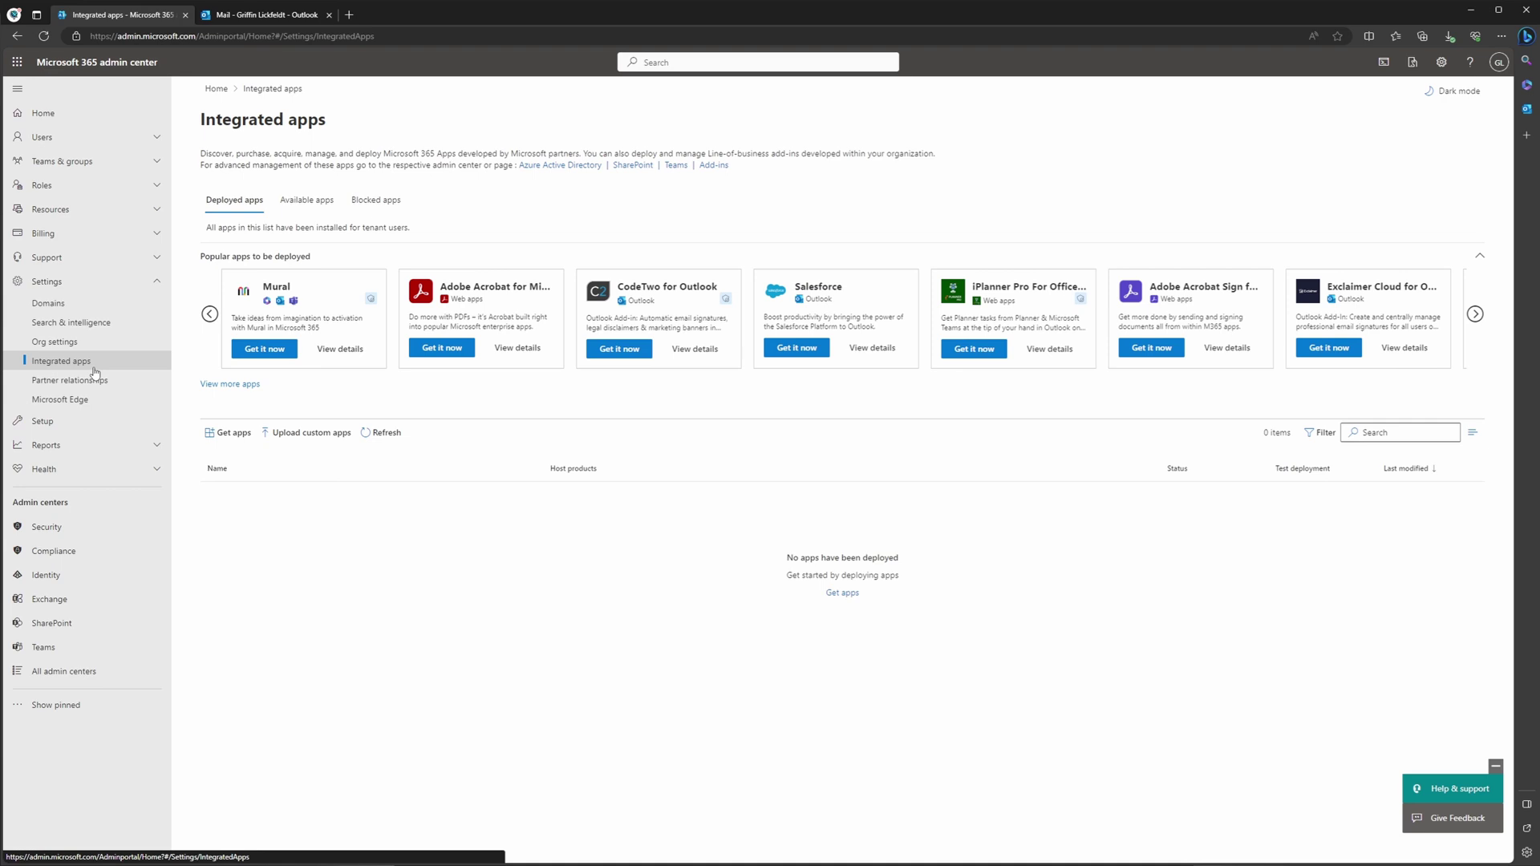
left_click(232, 434)
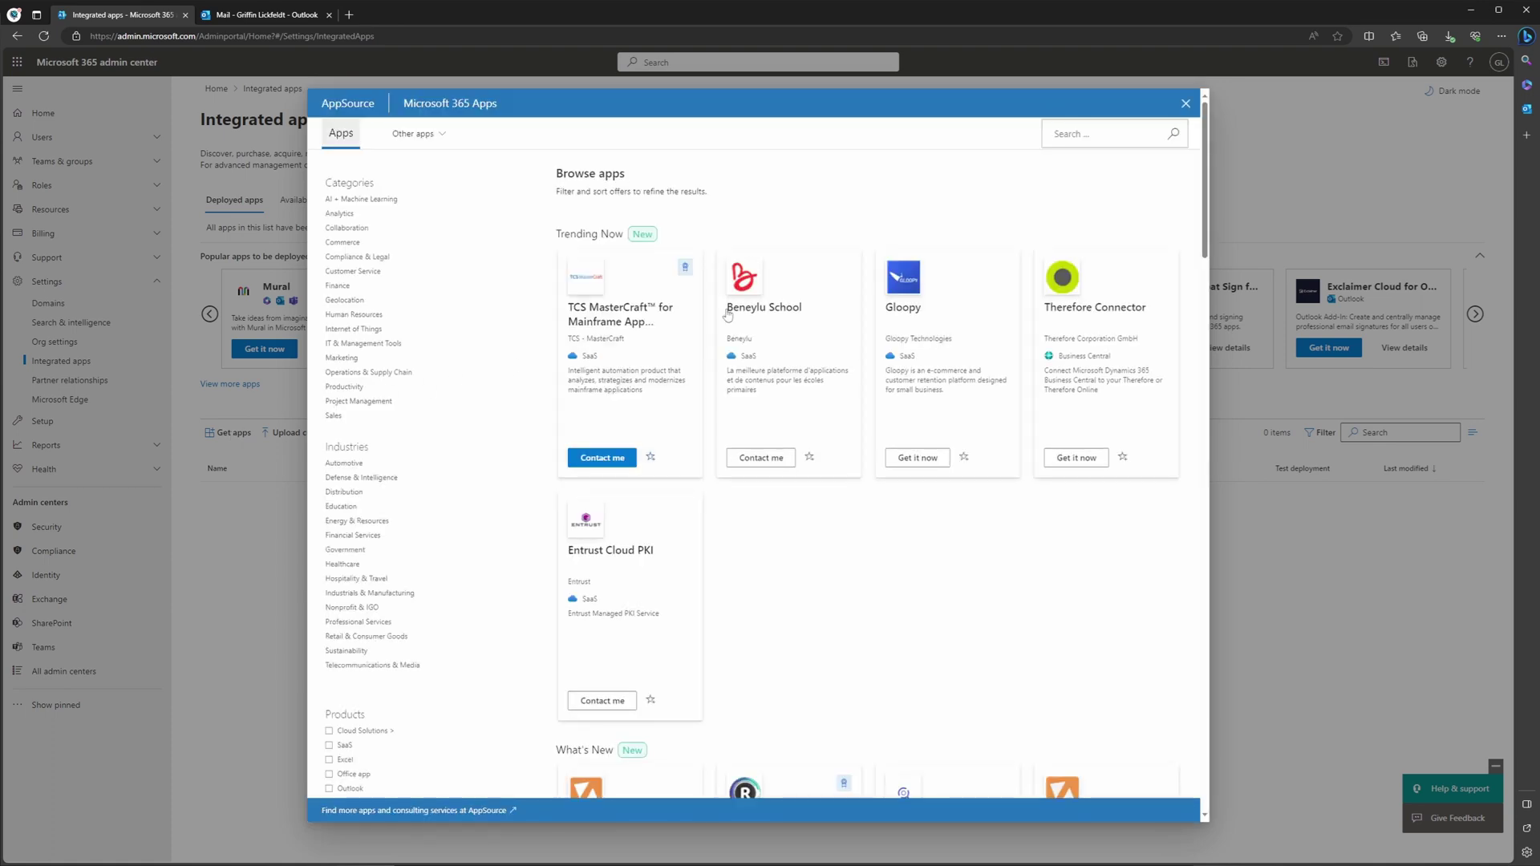
Step: Search AppSource for 'Sales Copilot' and choose Get it now on Sales Copilot for Microsoft Outlook
left_click(1088, 130)
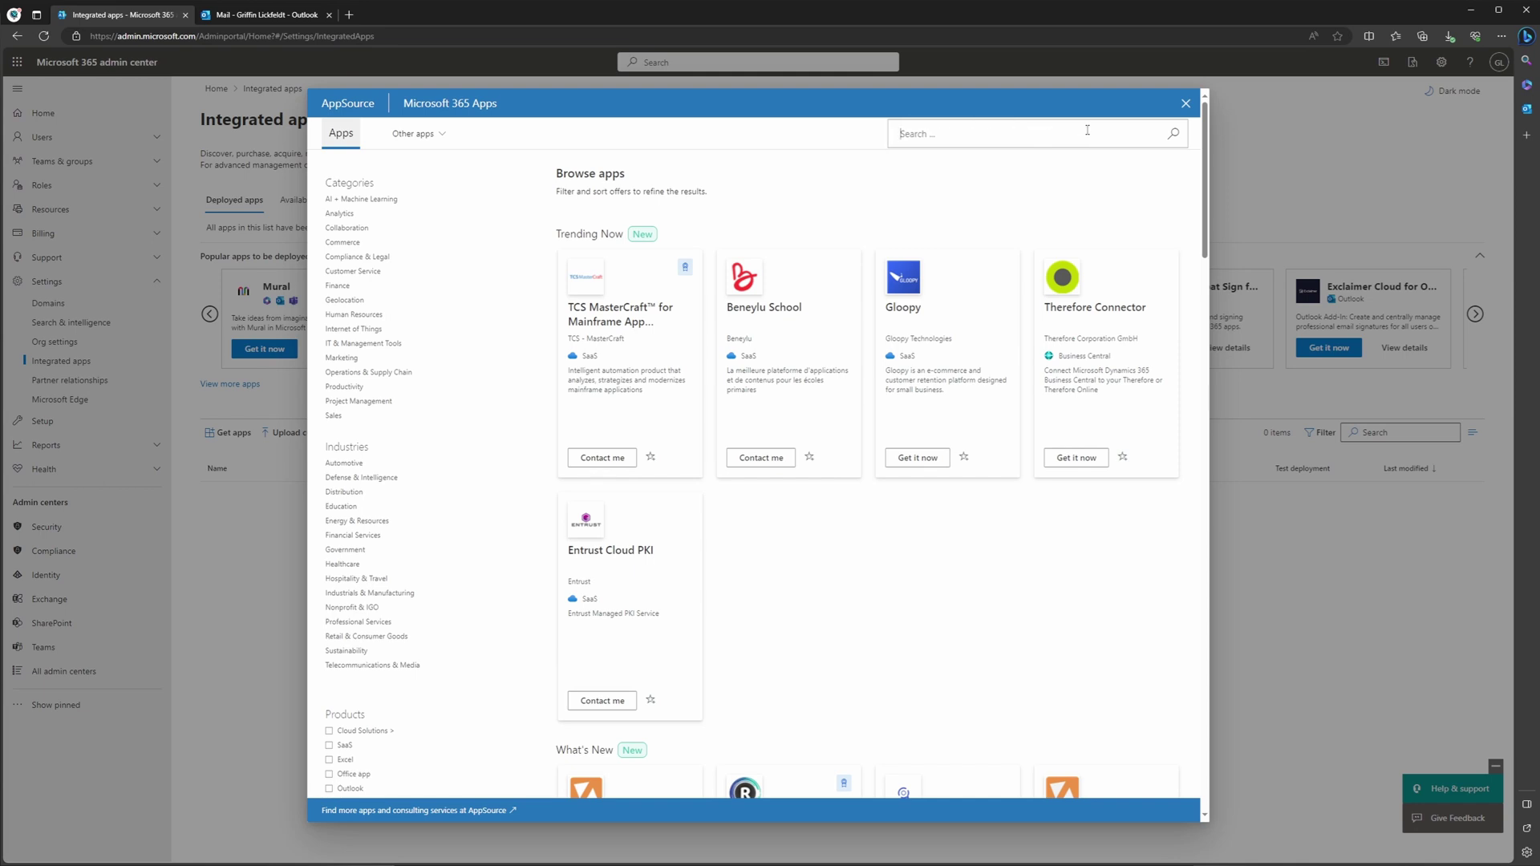
type("Sales Copilot")
key("Return")
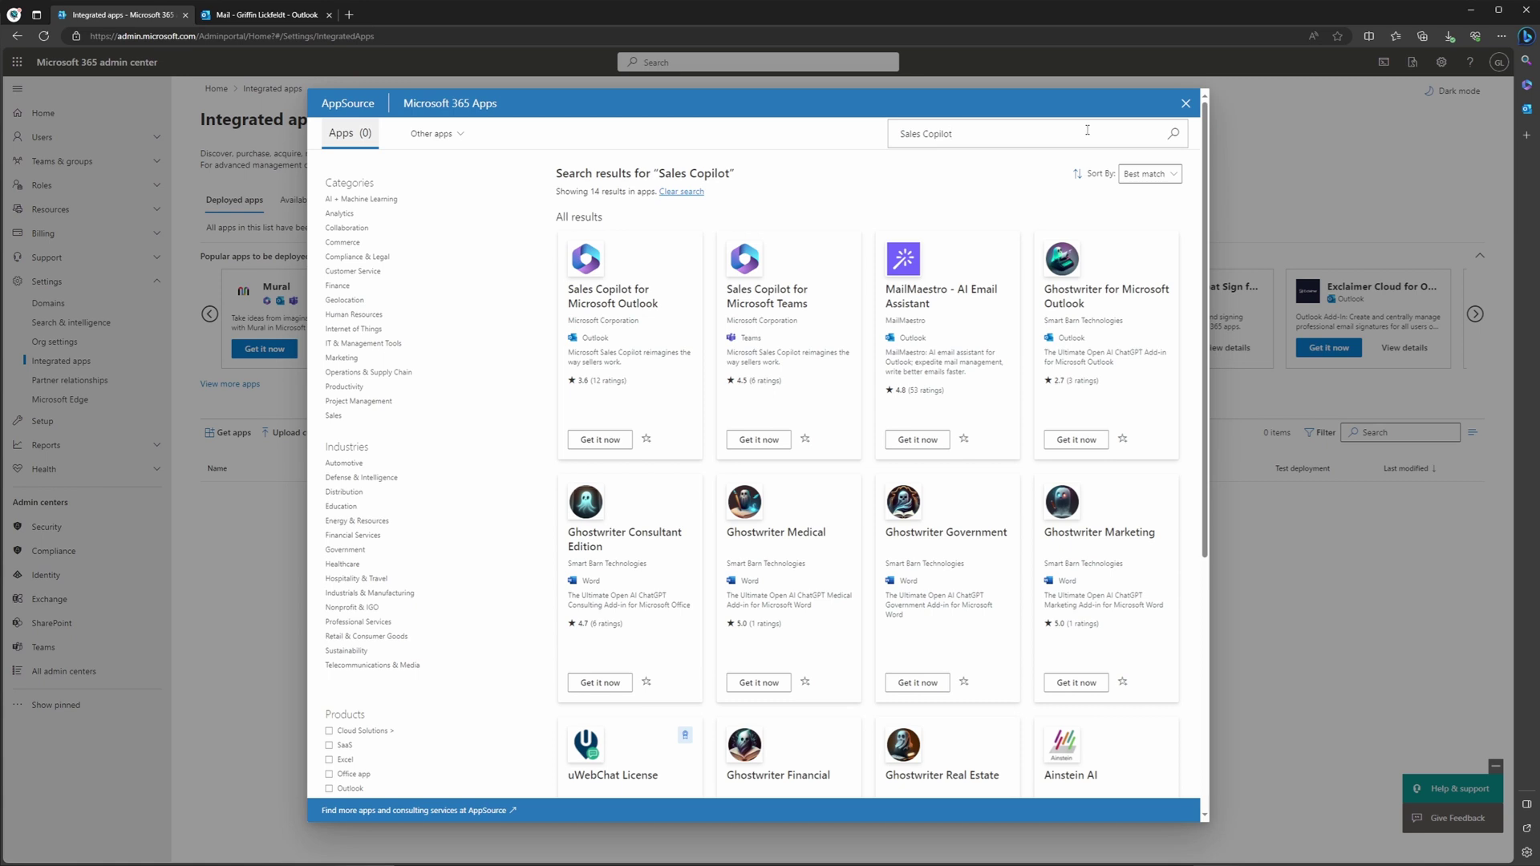
left_click(615, 443)
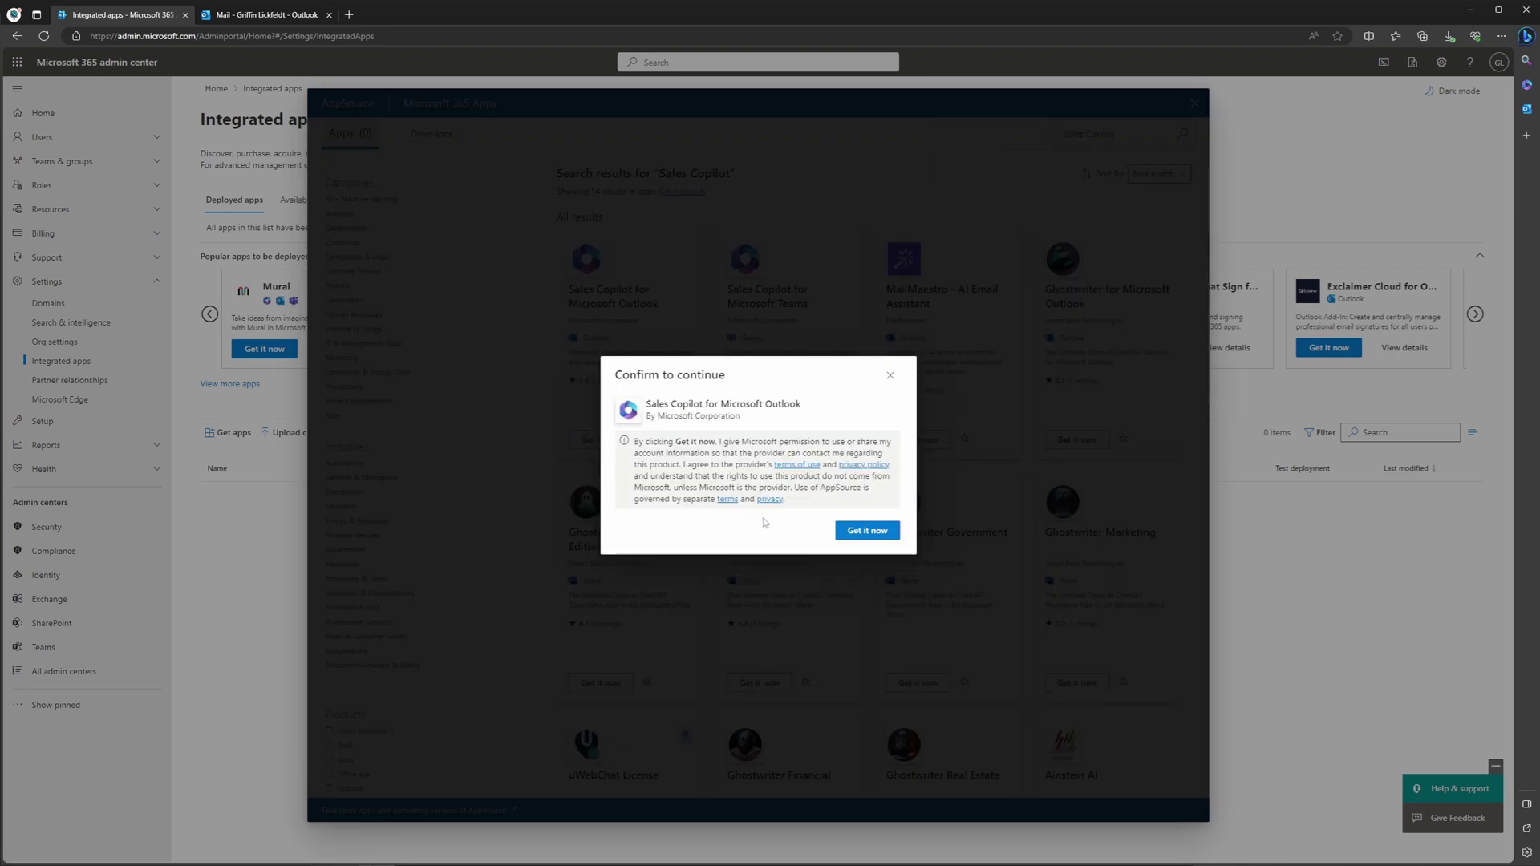
Step: Confirm getting Sales Copilot, keep the Outlook add-in, and assign it to the entire organization
left_click(852, 532)
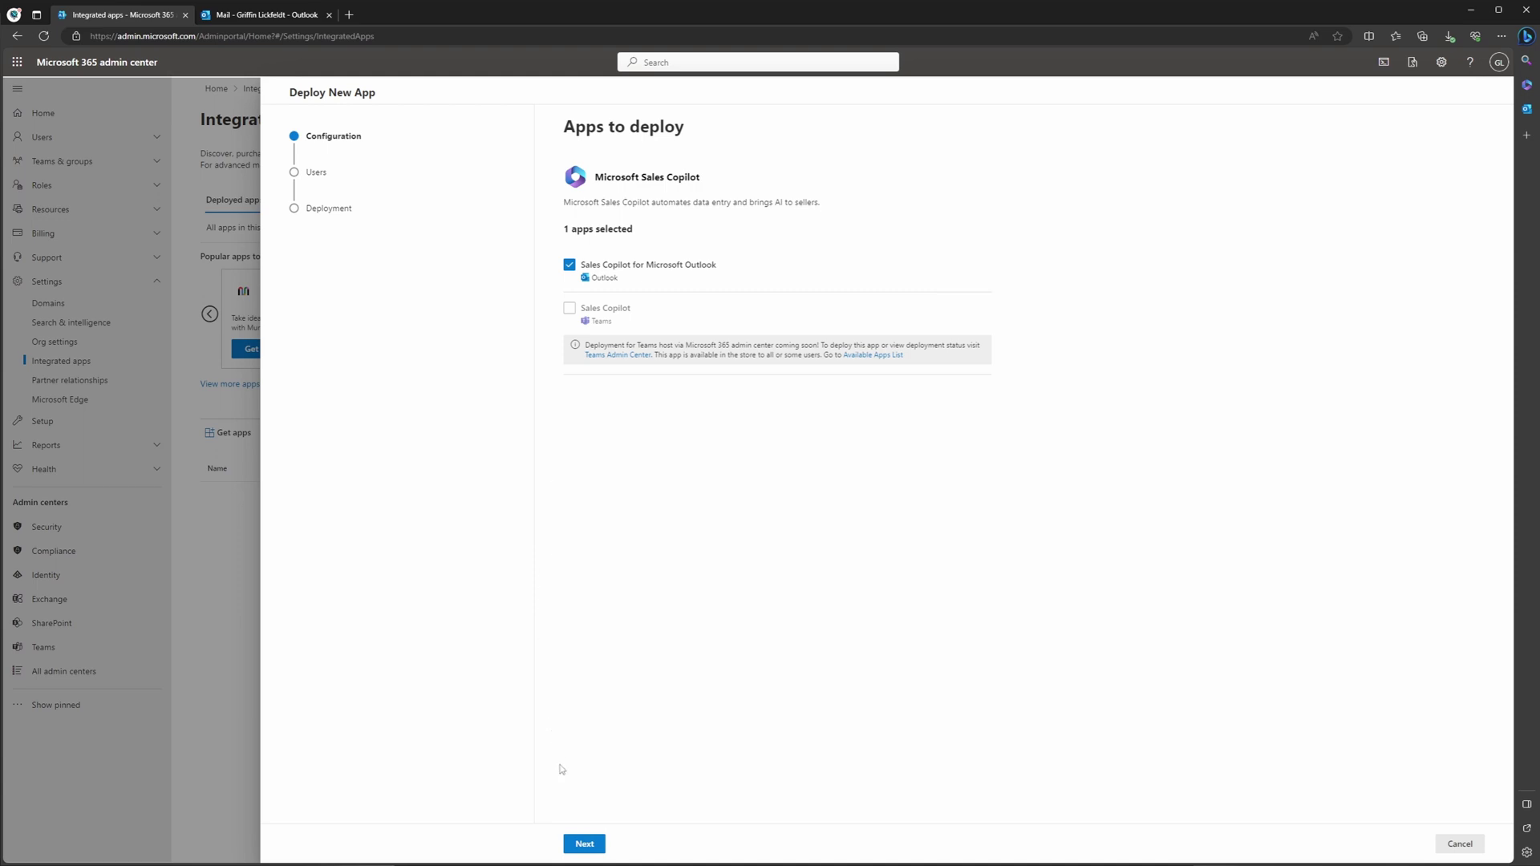
left_click(585, 844)
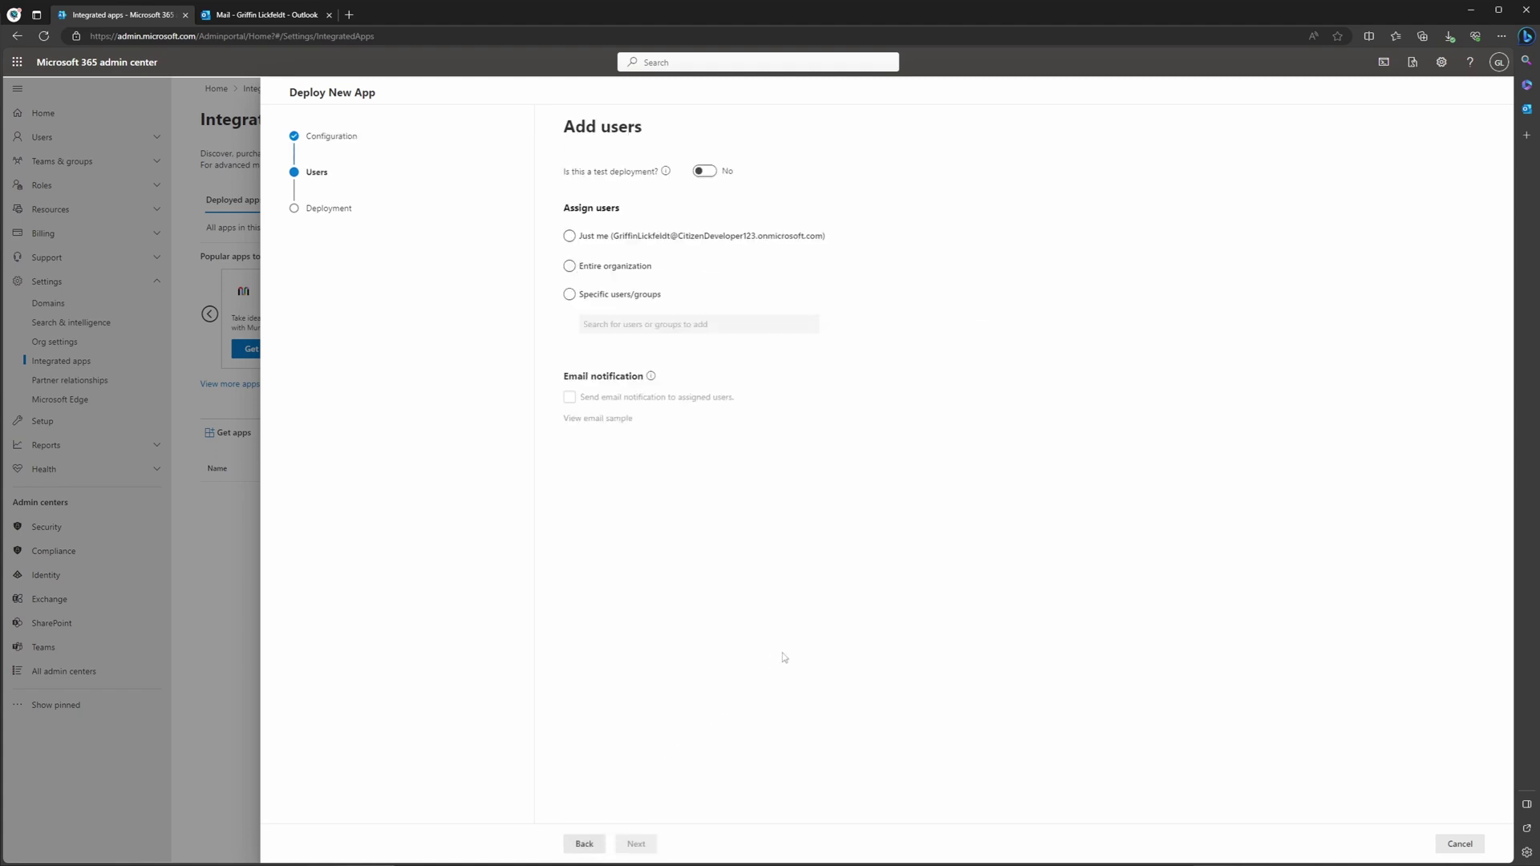
left_click(569, 266)
left_click(569, 266)
left_click(636, 844)
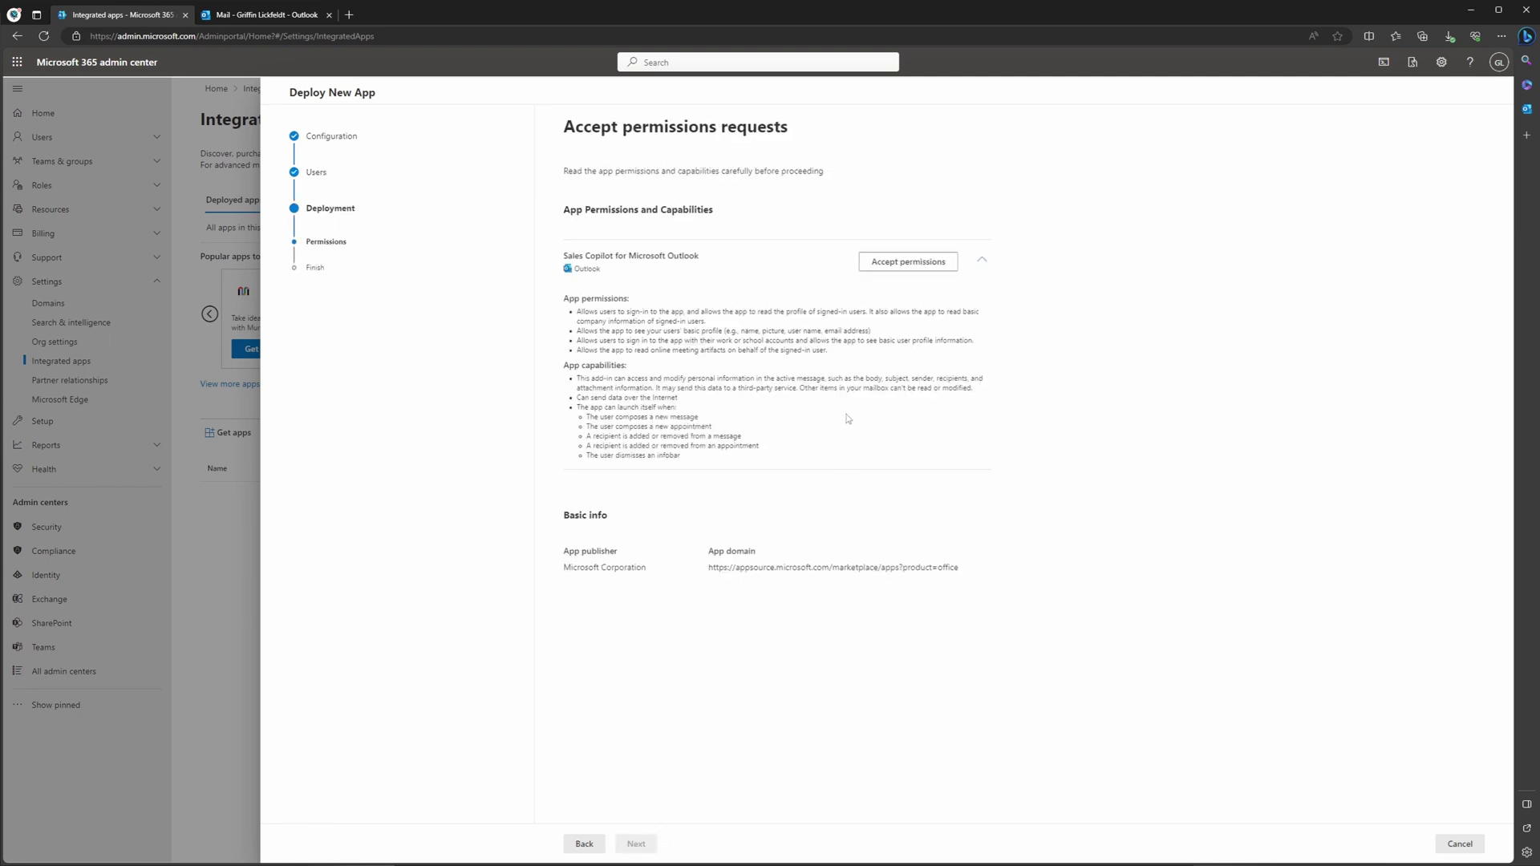
Step: Accept Sales Copilot's permissions with the admin account and finish the org-wide deployment
left_click(903, 262)
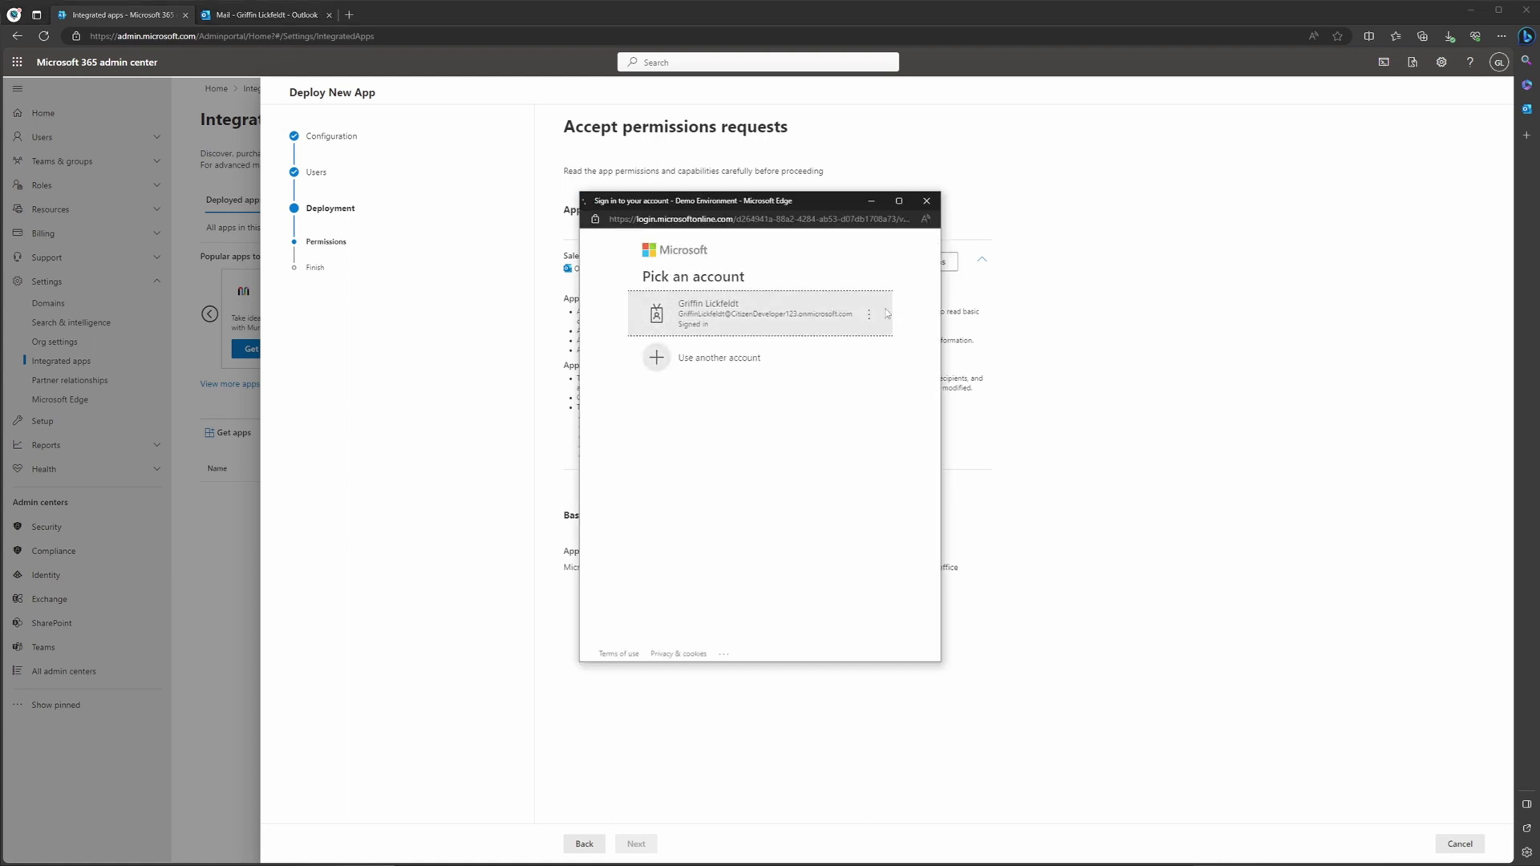
left_click(882, 313)
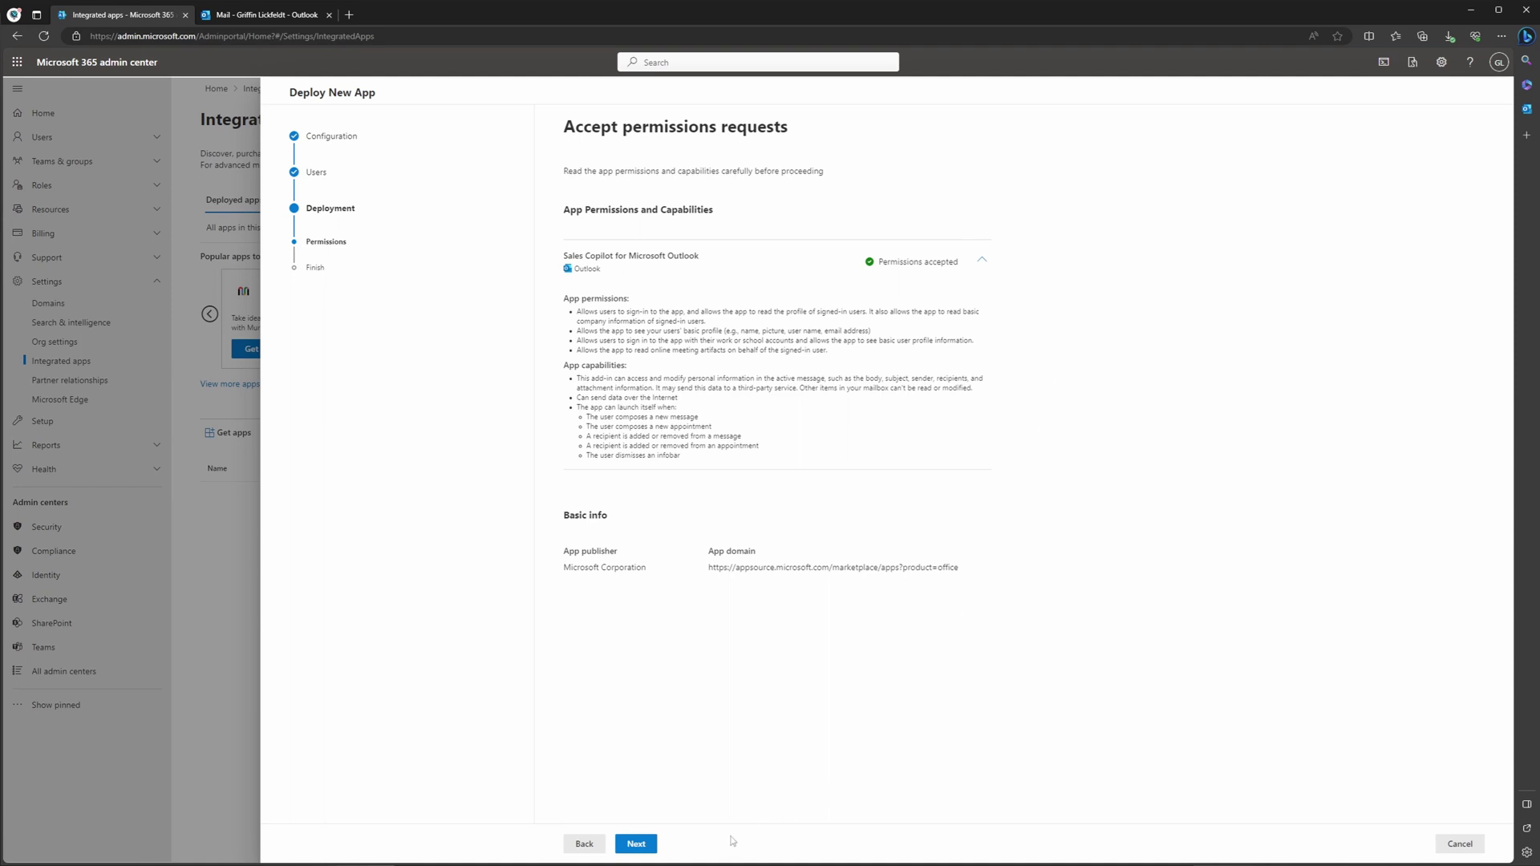
left_click(642, 847)
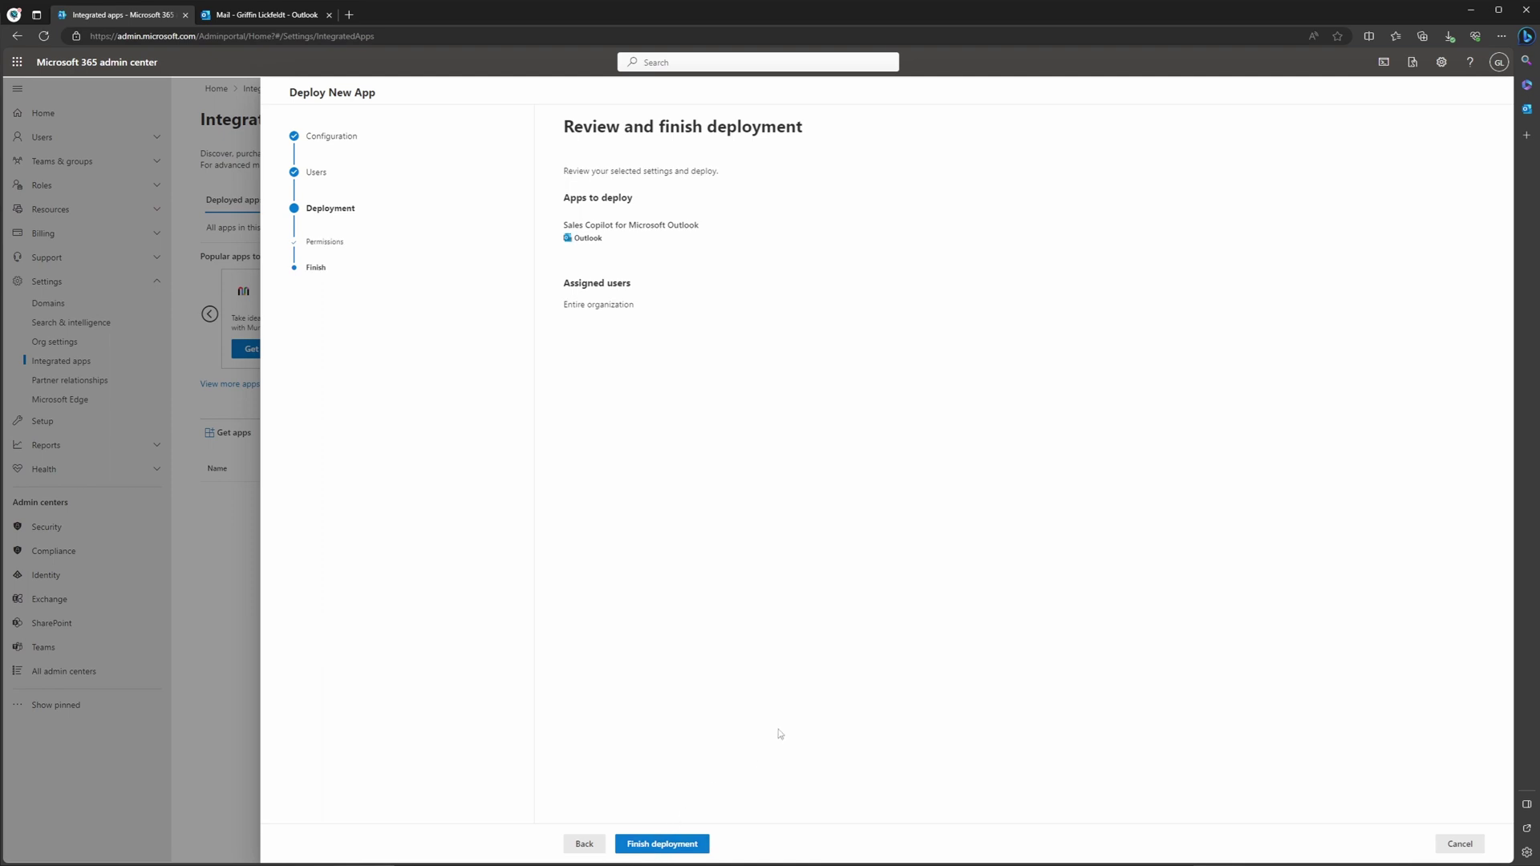
left_click(687, 844)
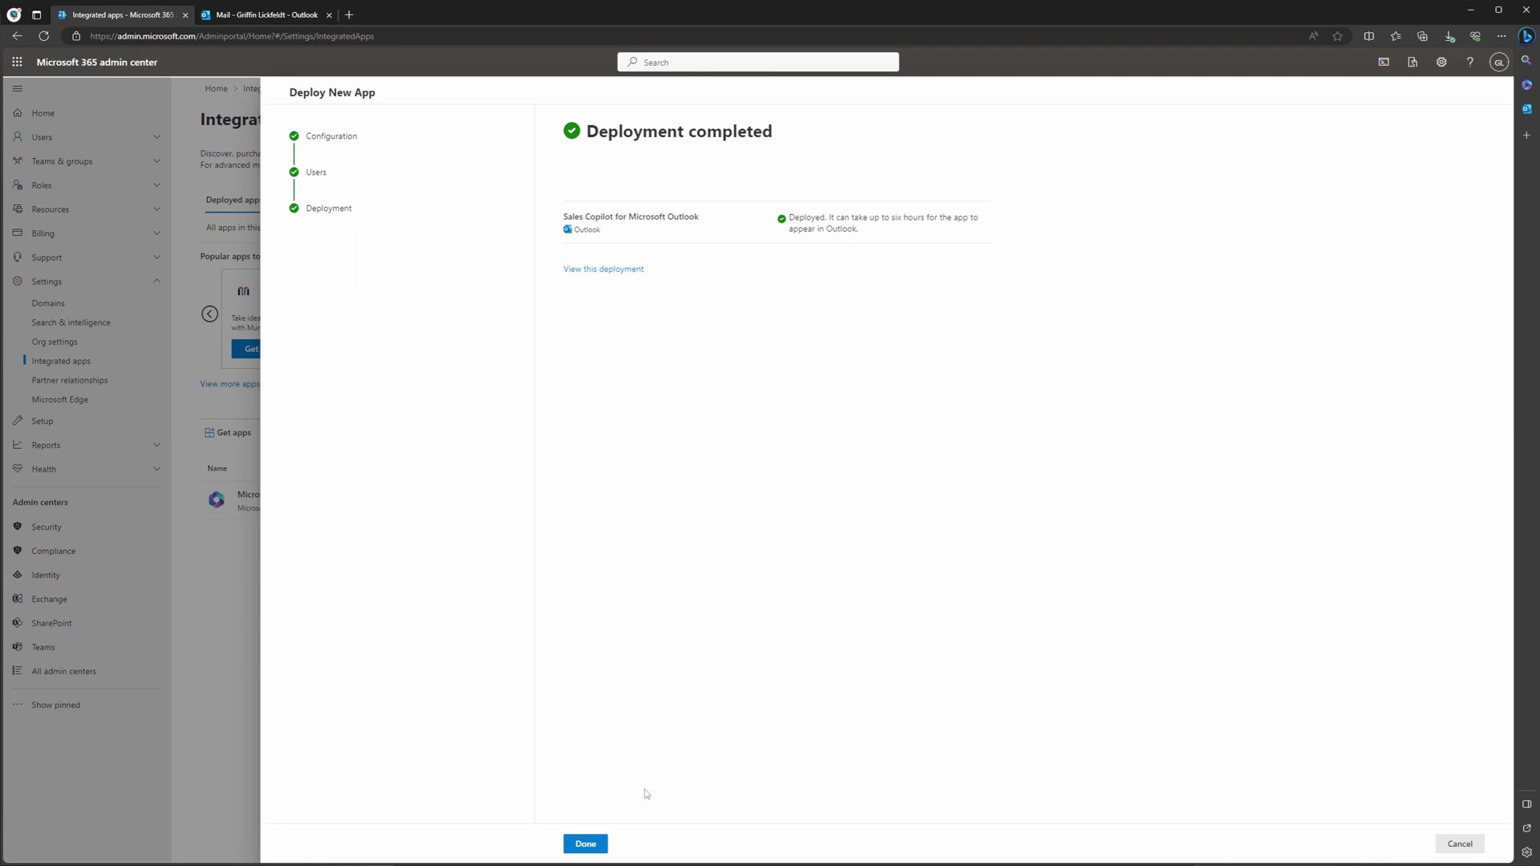
left_click(598, 845)
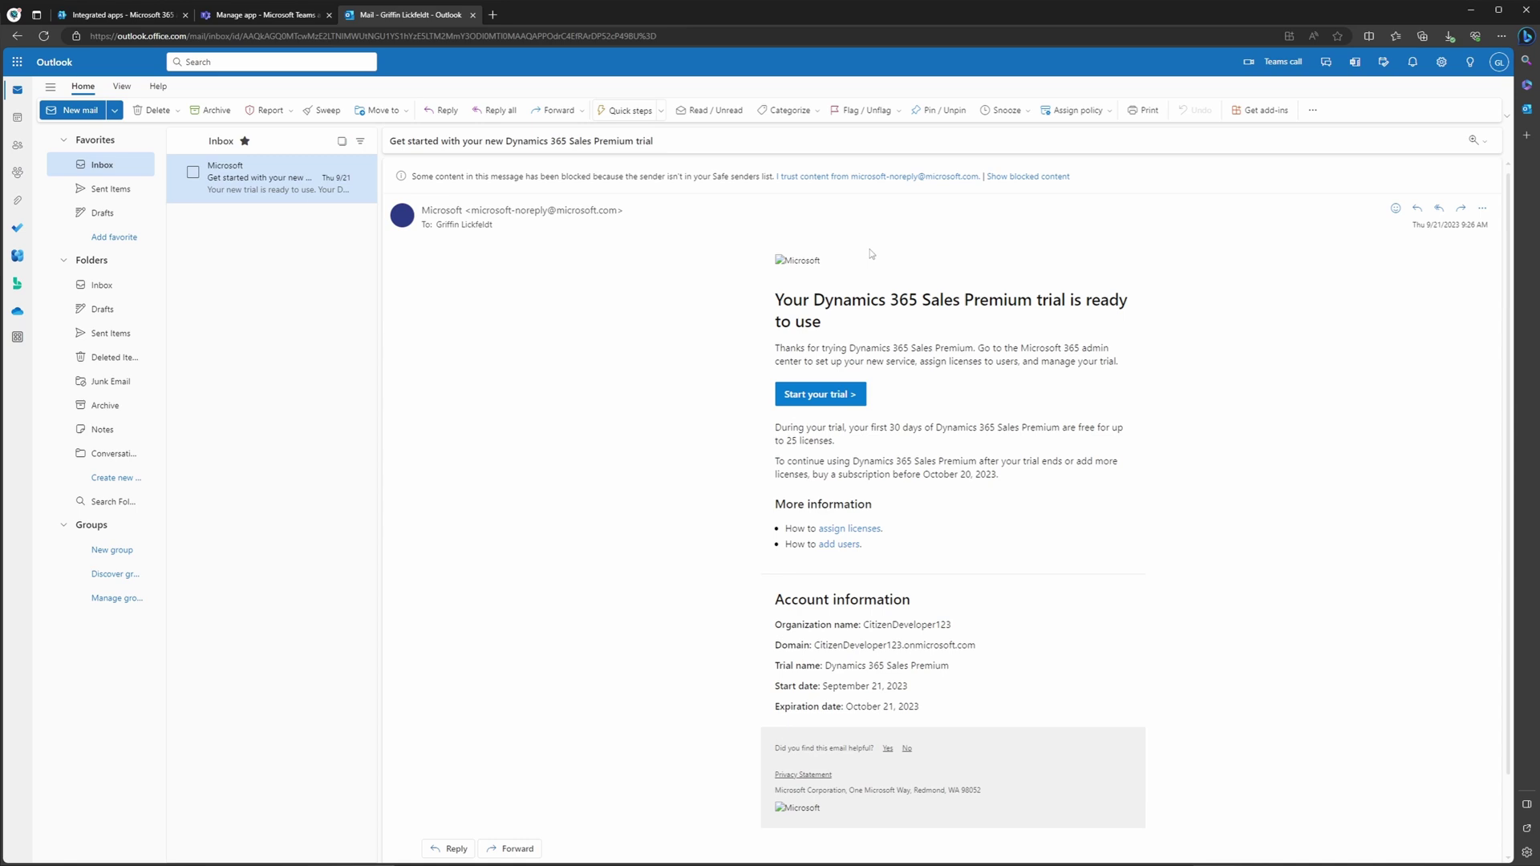
Step: Find Sales Copilot for Microsoft Outlook in the Outlook add-ins catalog and add it
left_click(1270, 117)
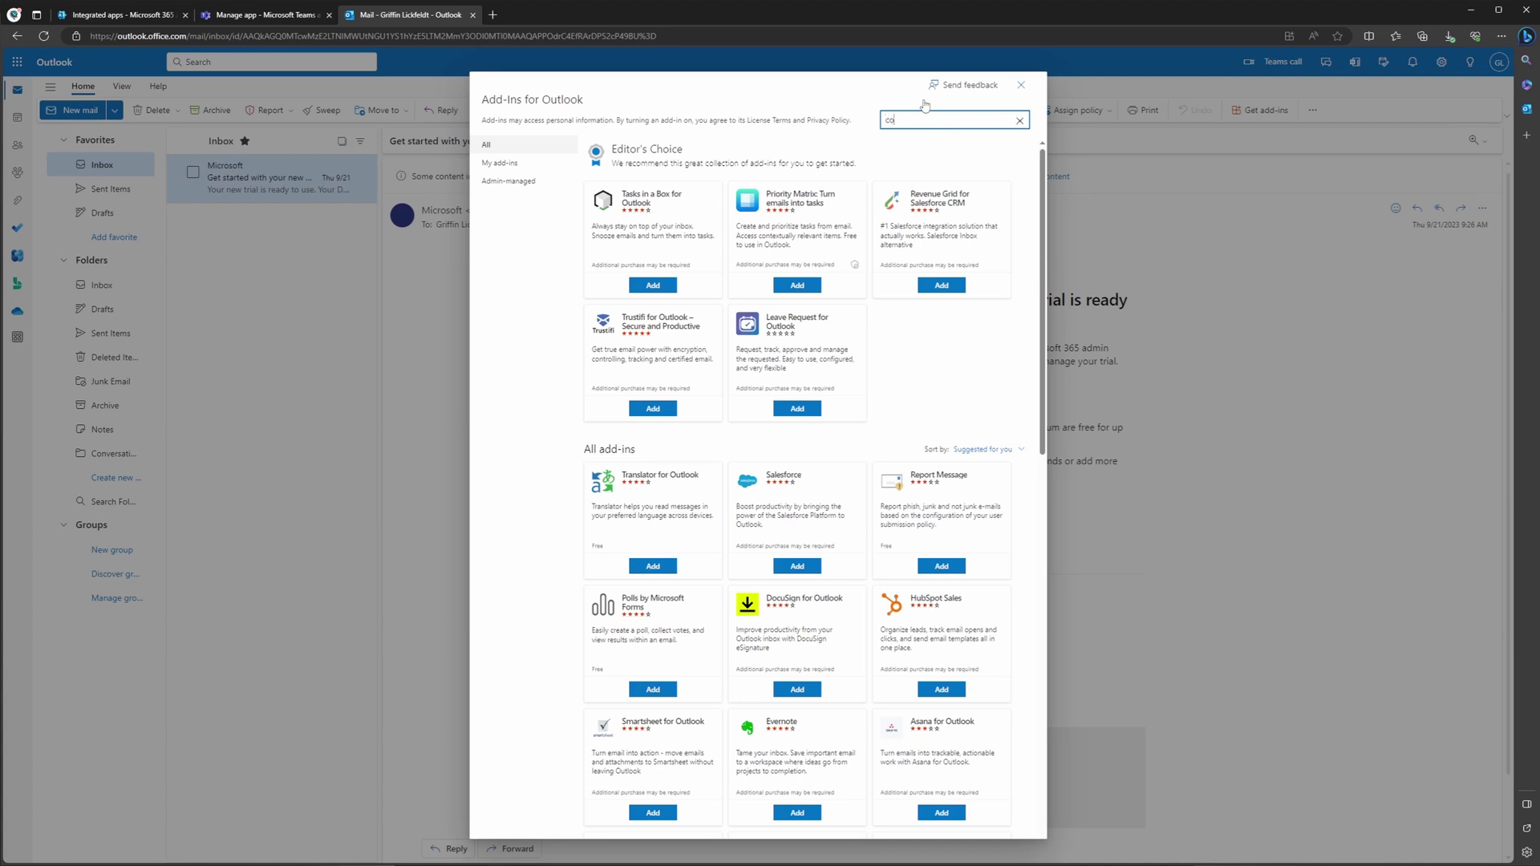
type("pilot")
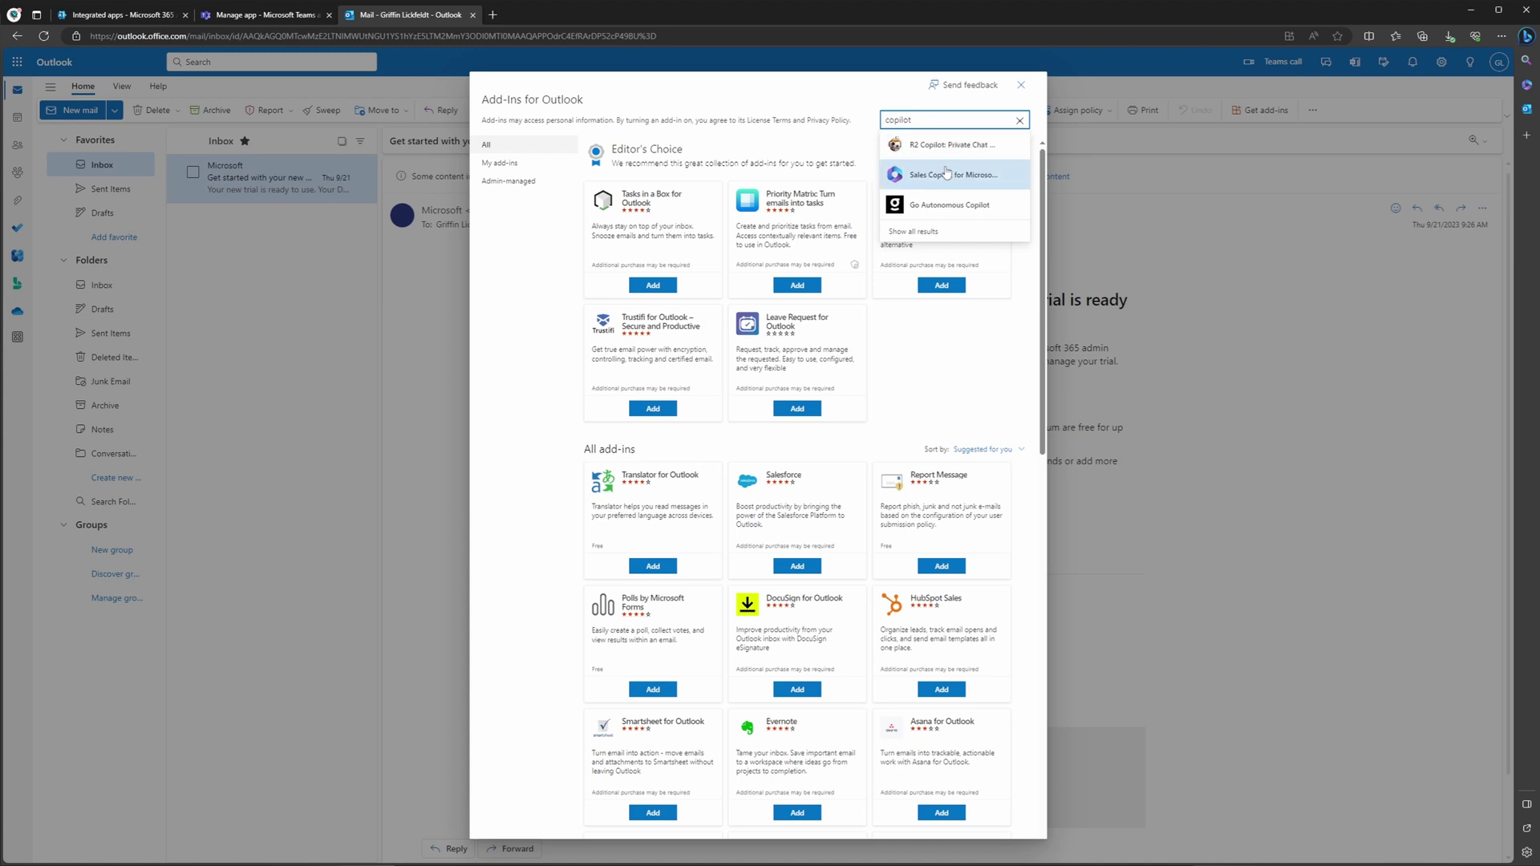
left_click(951, 174)
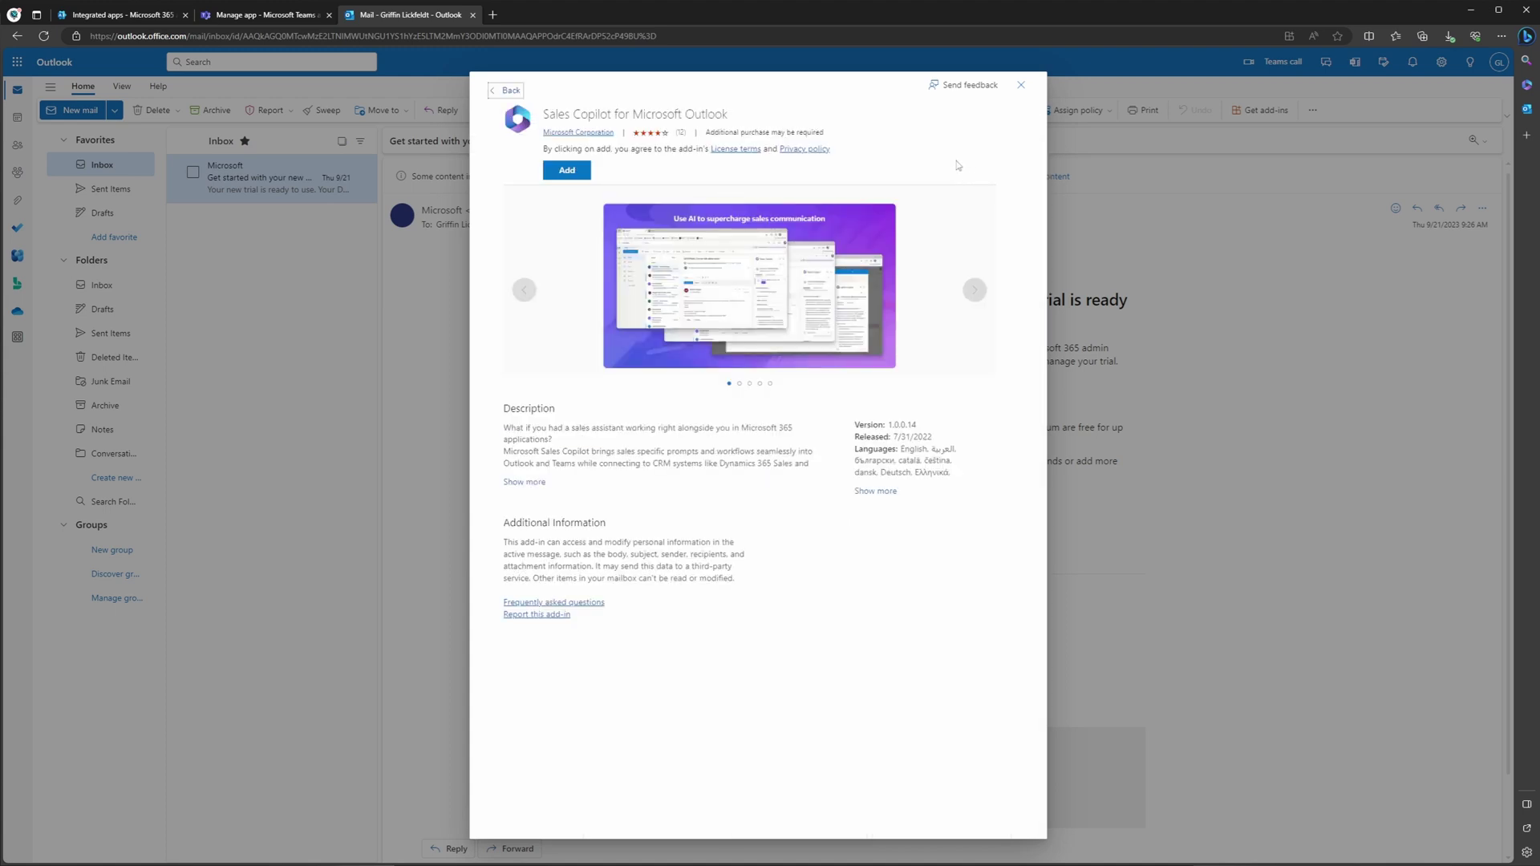
left_click(565, 172)
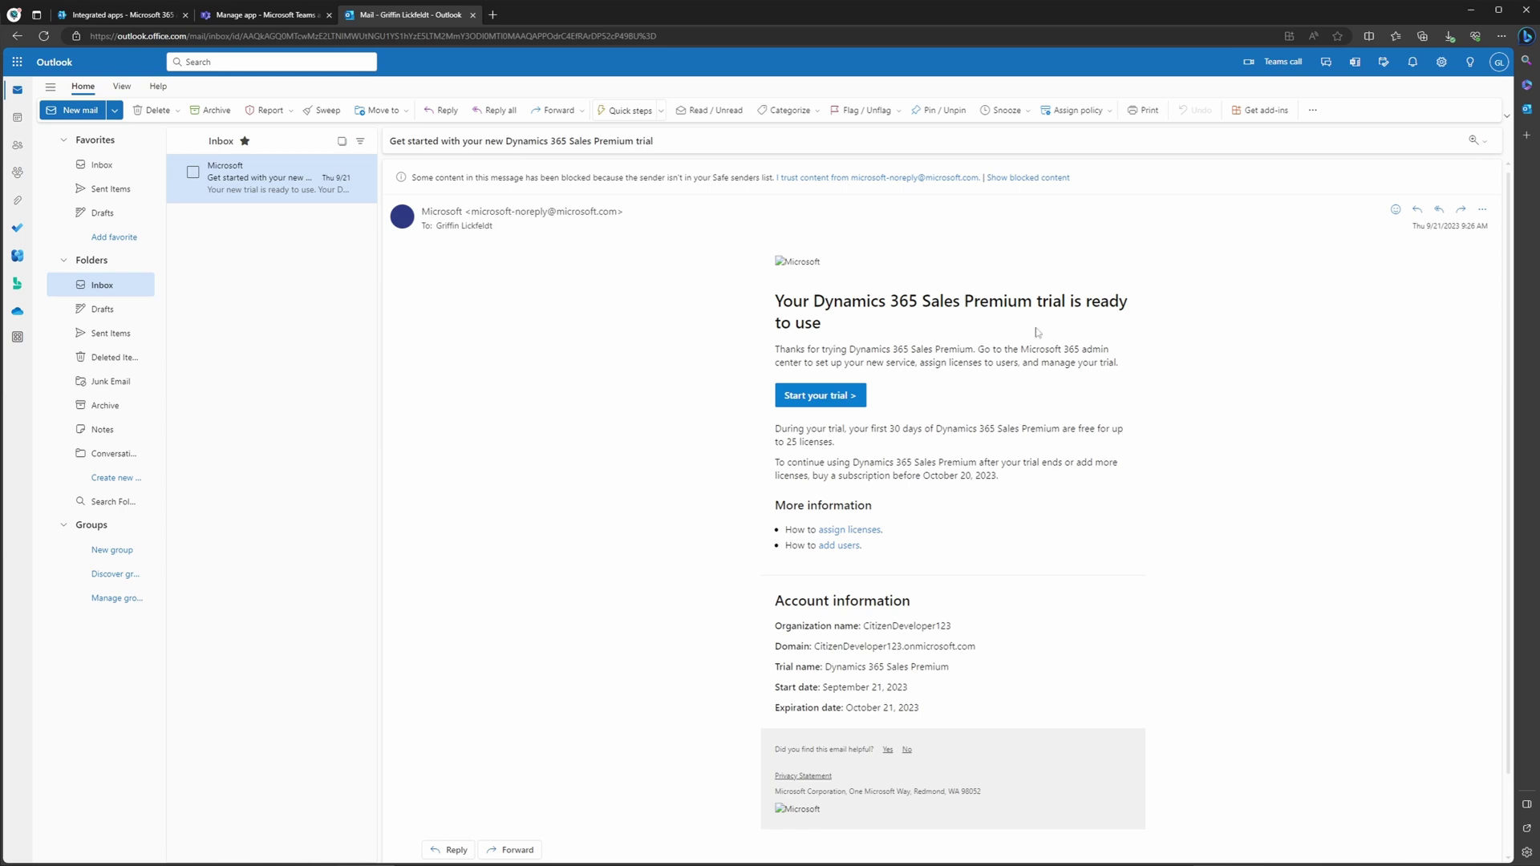
Step: Open Sales Copilot on the email and sign in to Dynamics 365 with the Citizen Demo environment
left_click(1483, 209)
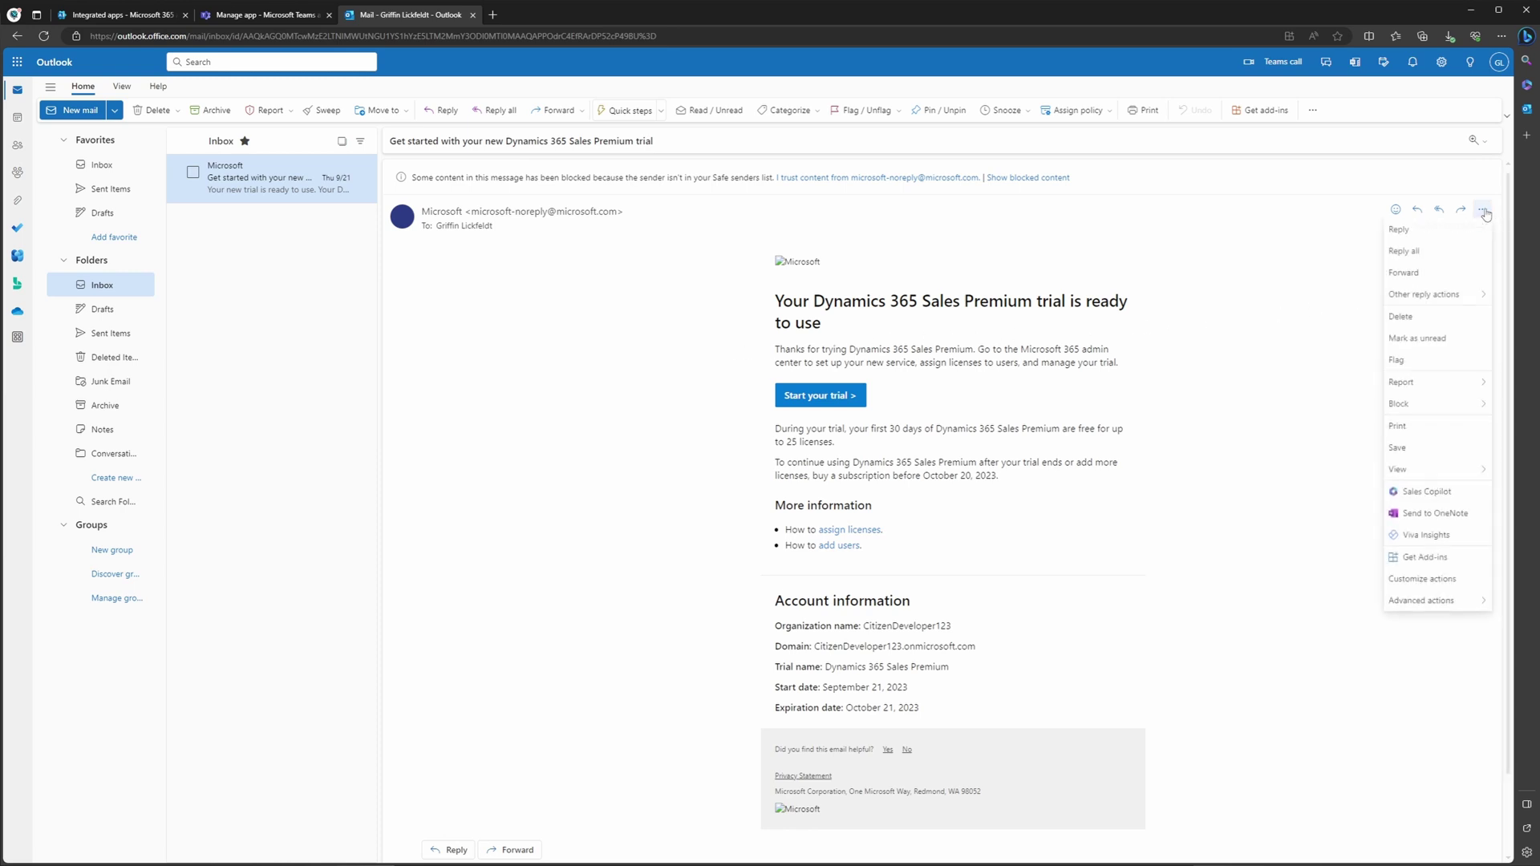
left_click(1427, 492)
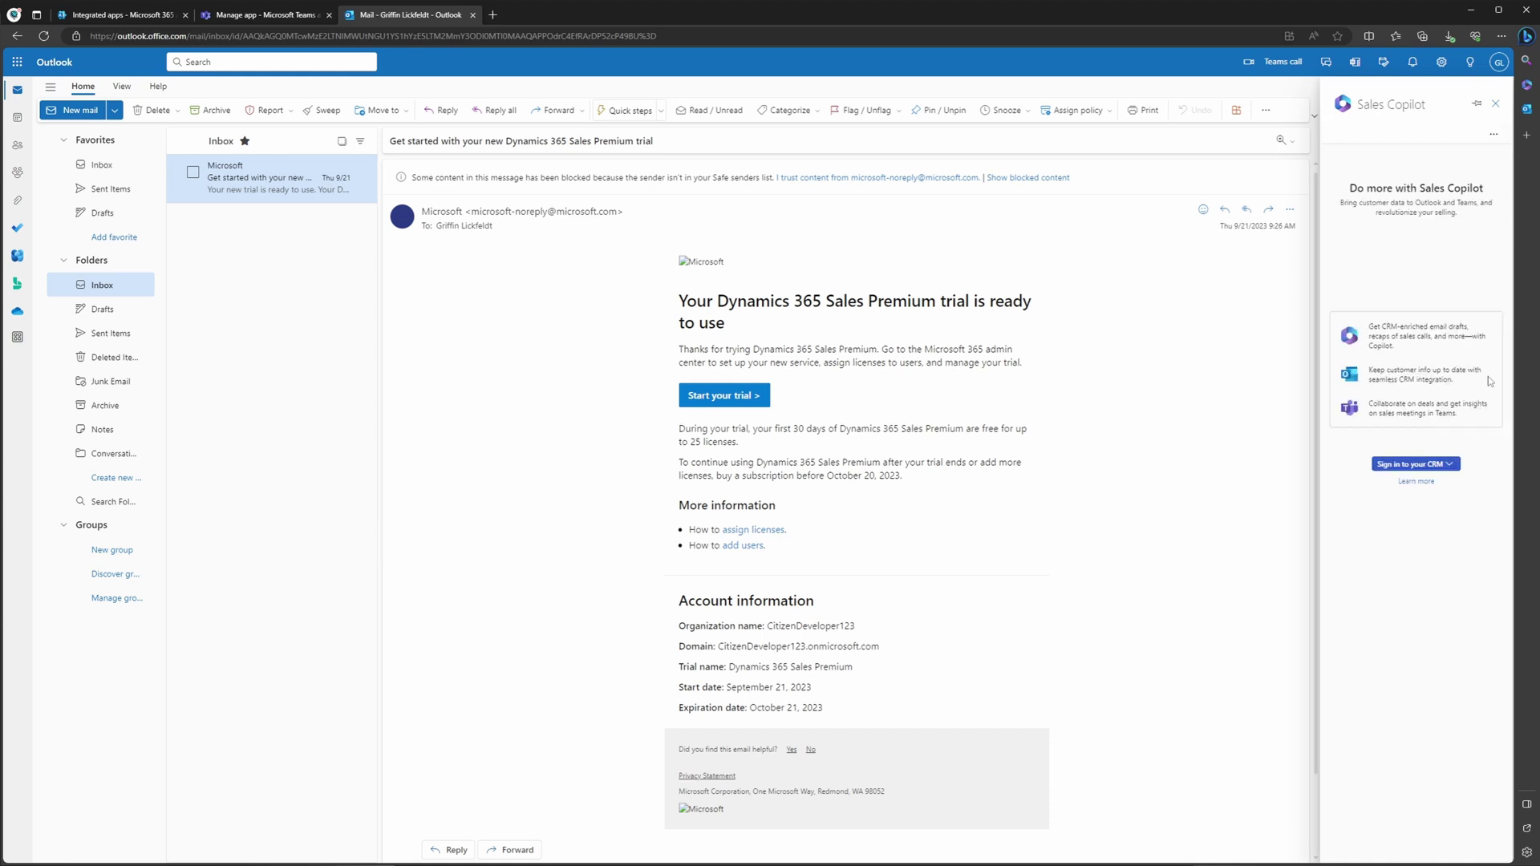
left_click(1438, 465)
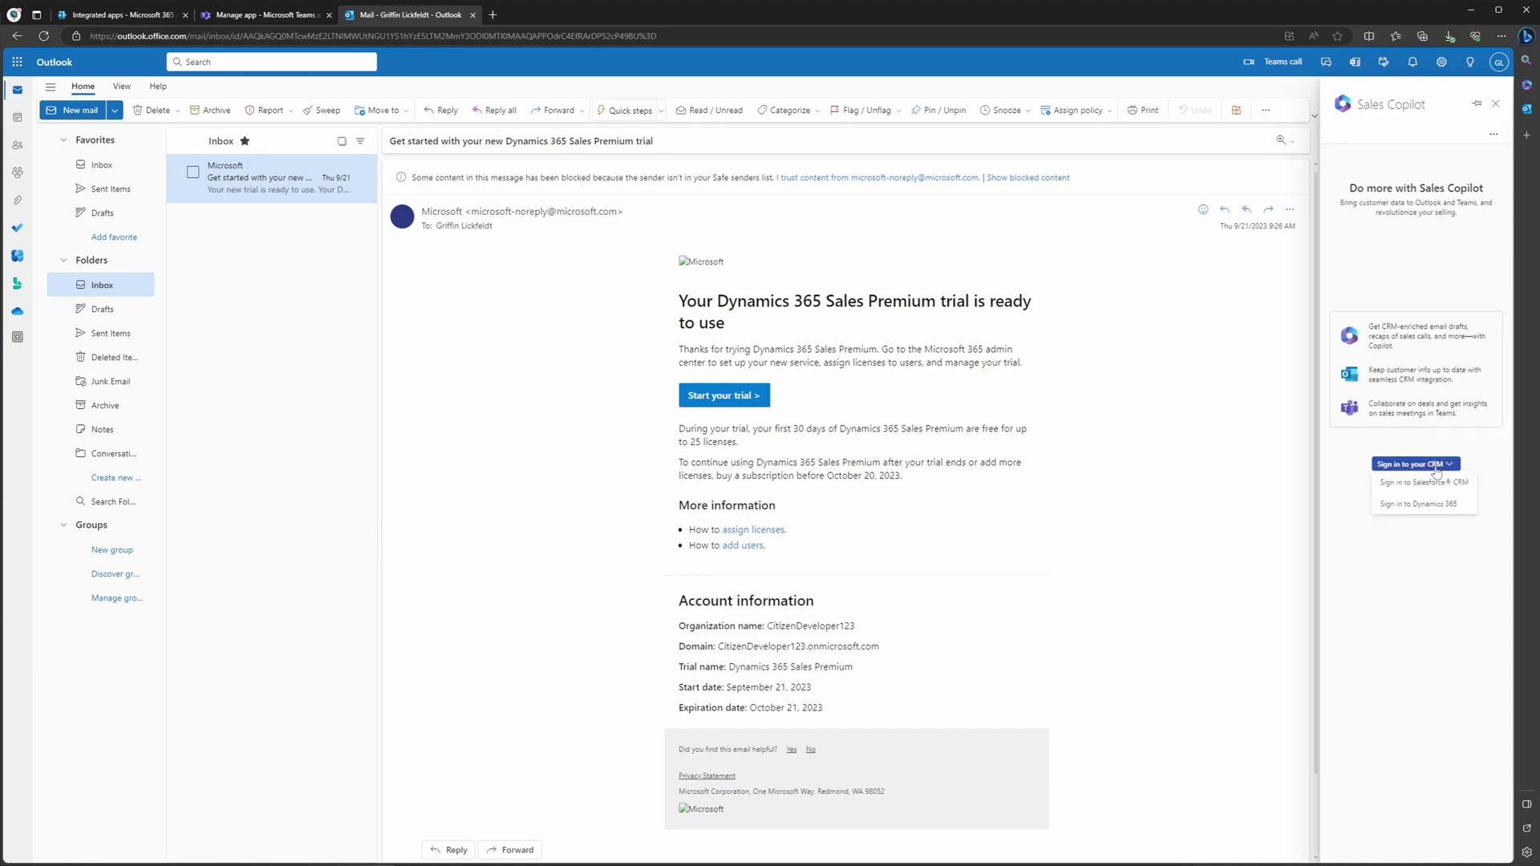
left_click(1442, 503)
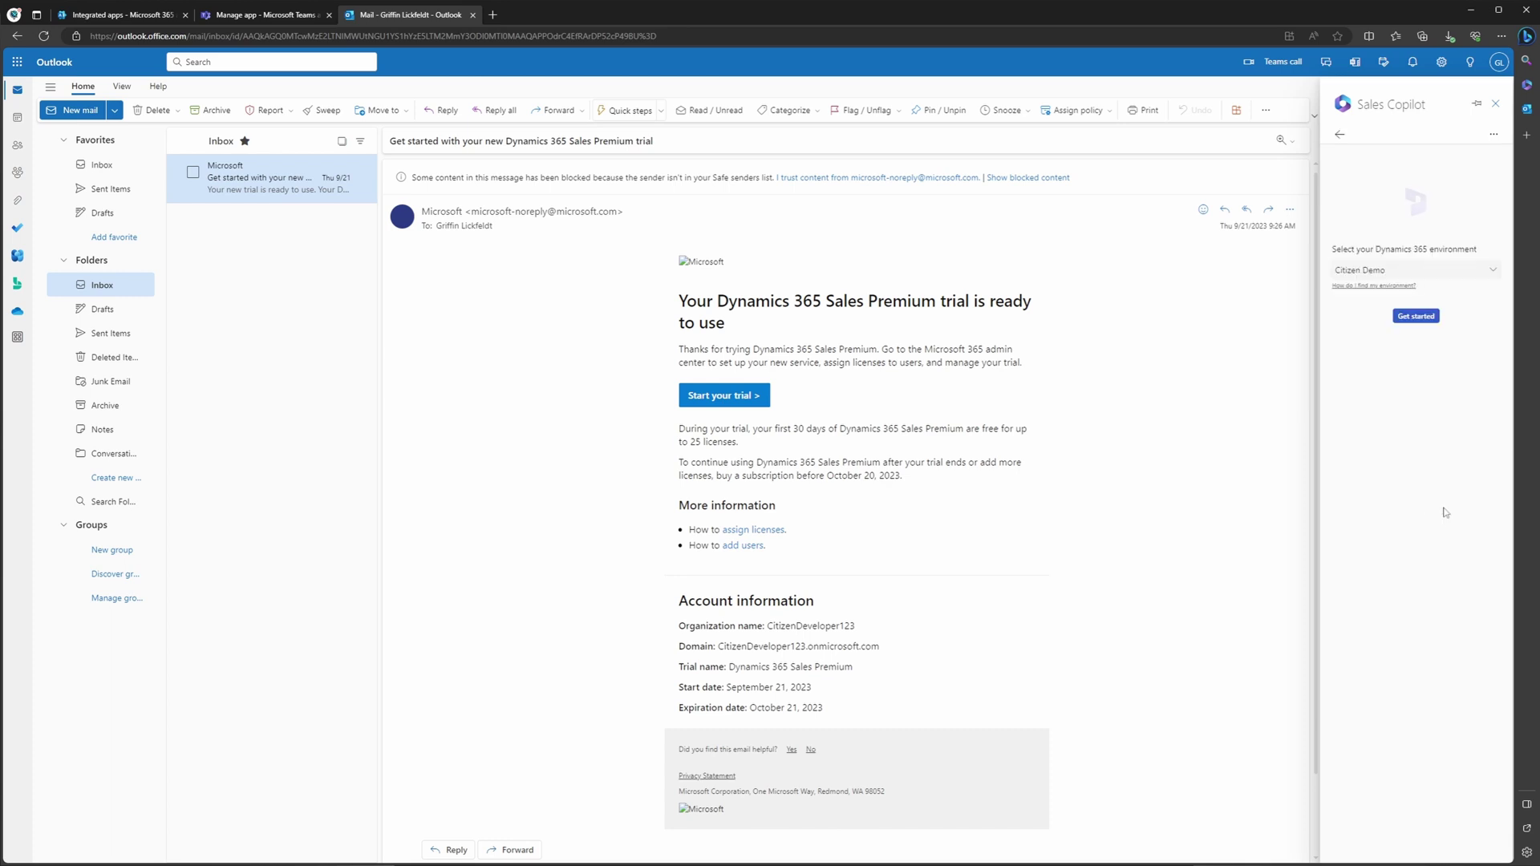
left_click(1420, 321)
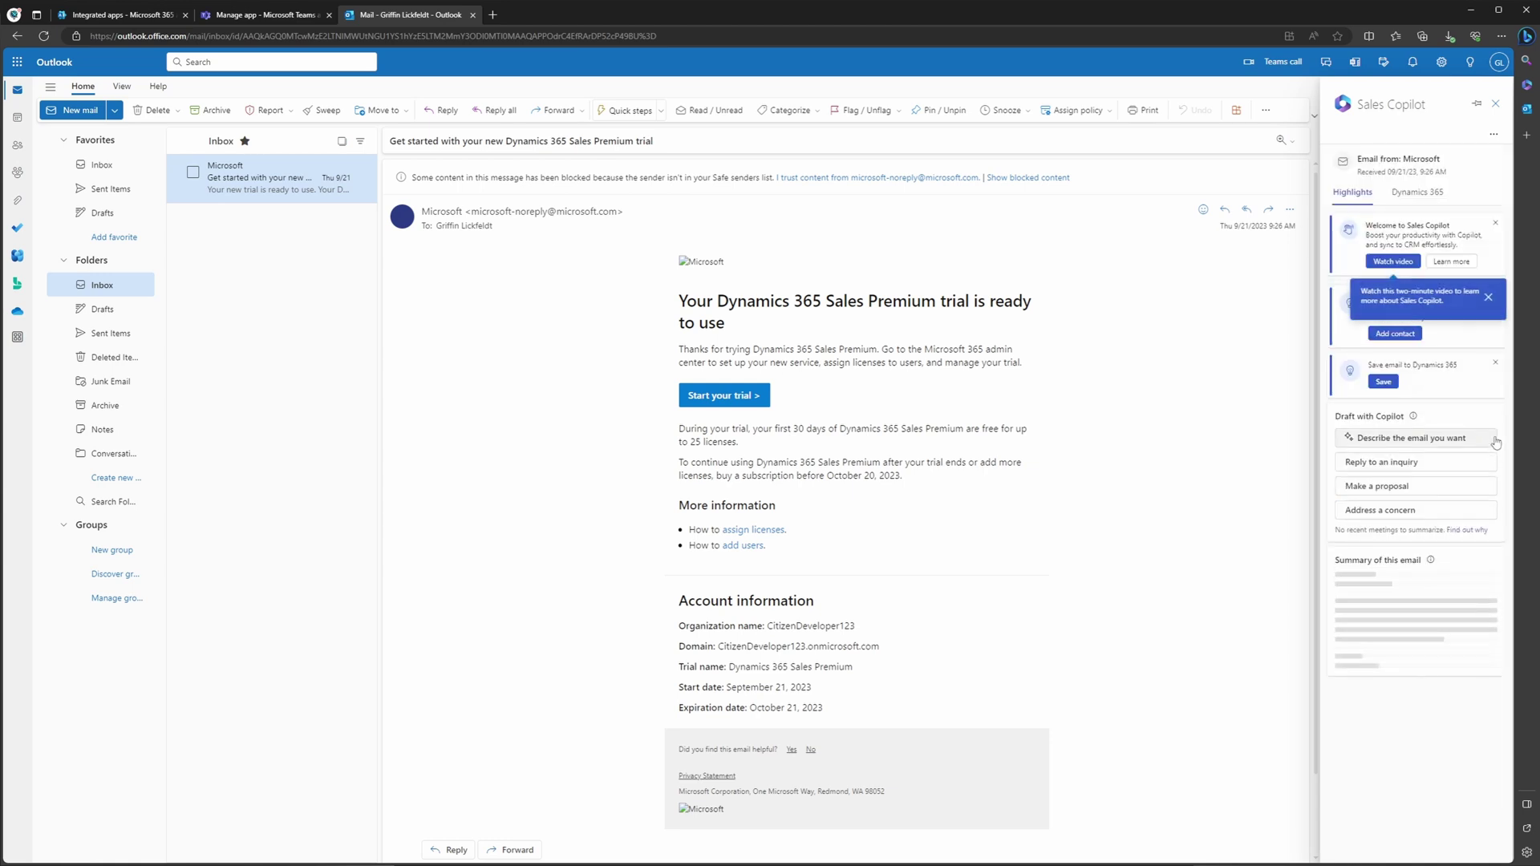
Step: Dismiss the Watch video tip and choose Make a proposal under Draft with Copilot
left_click(1489, 300)
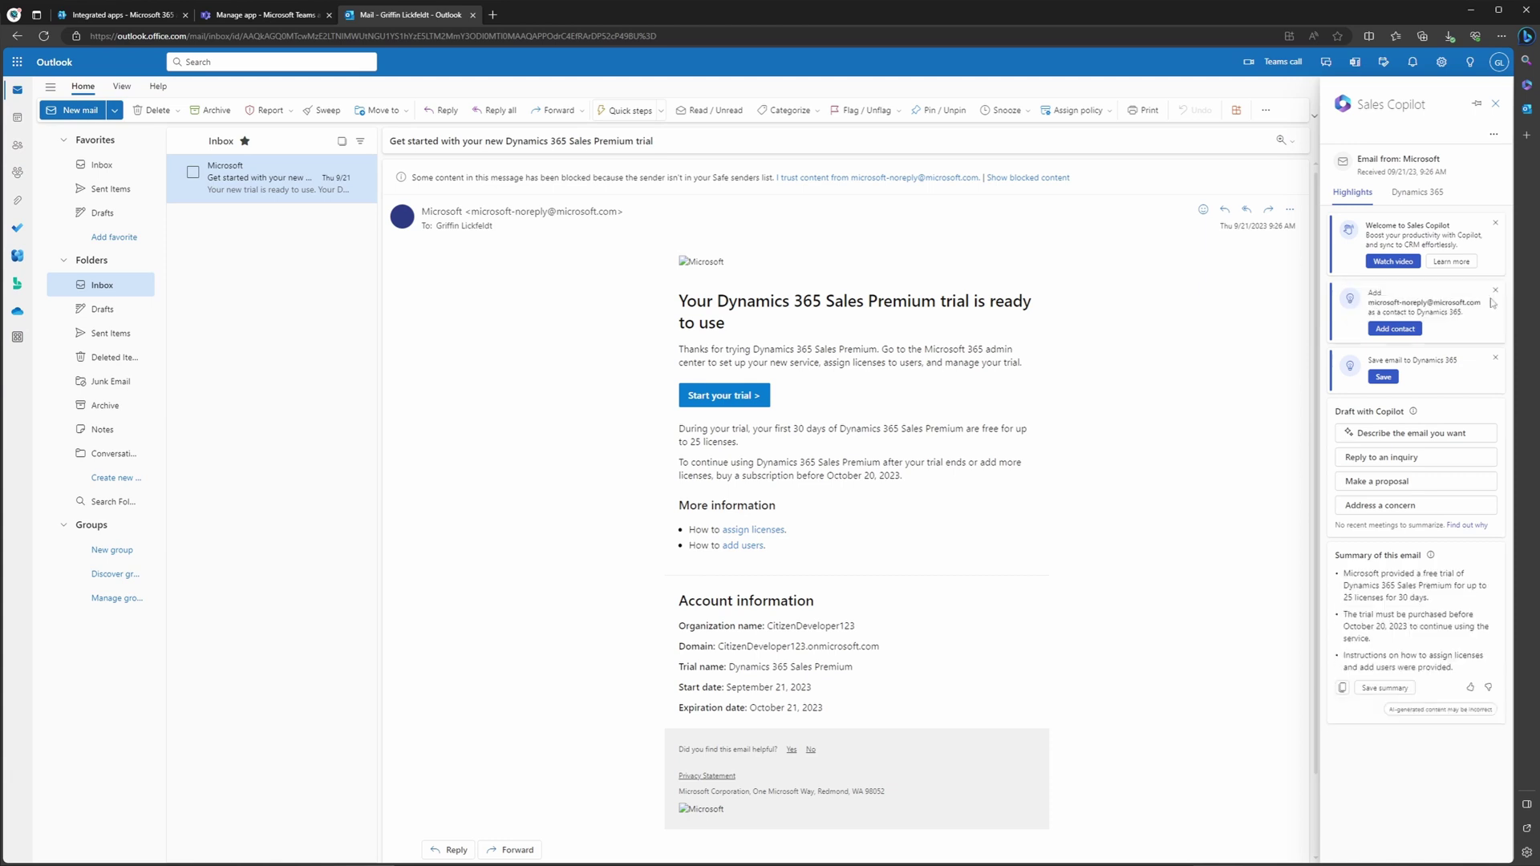
left_click(1384, 480)
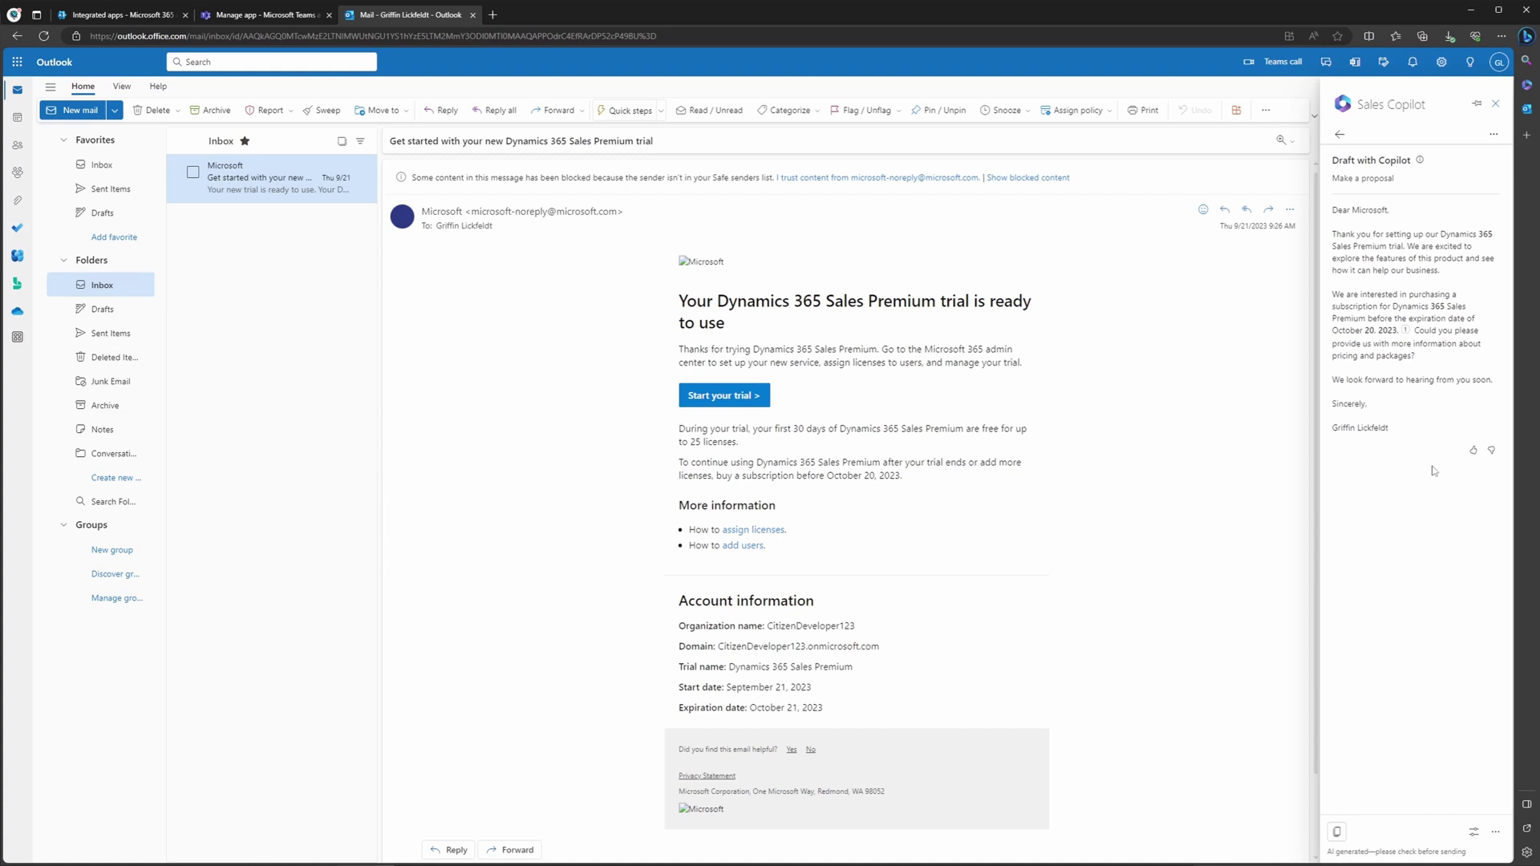
Step: Regenerate the proposal draft in a Friendly tone
left_click(1474, 837)
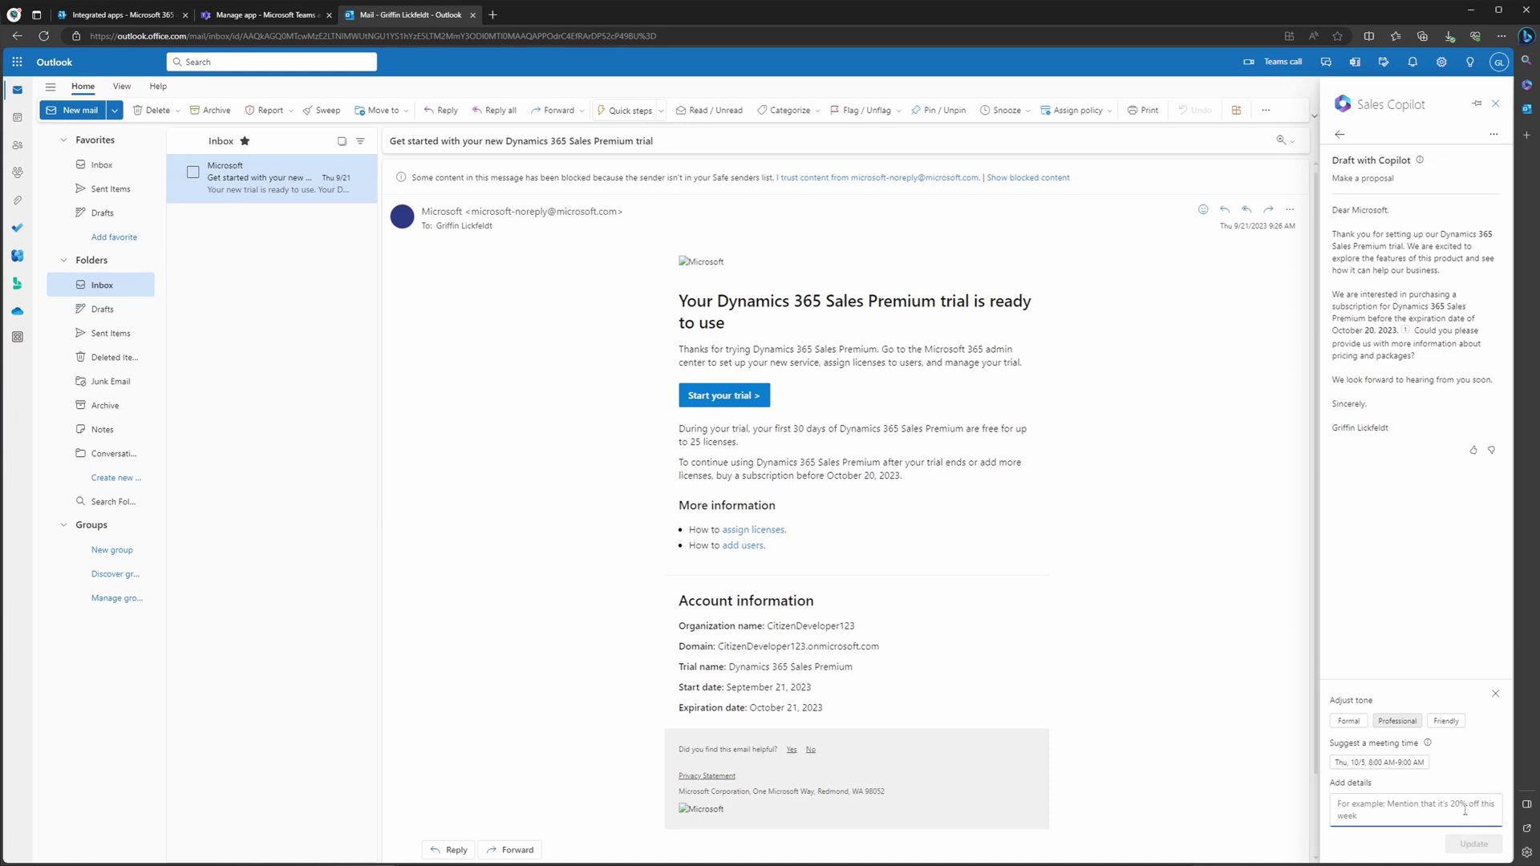
left_click(1448, 721)
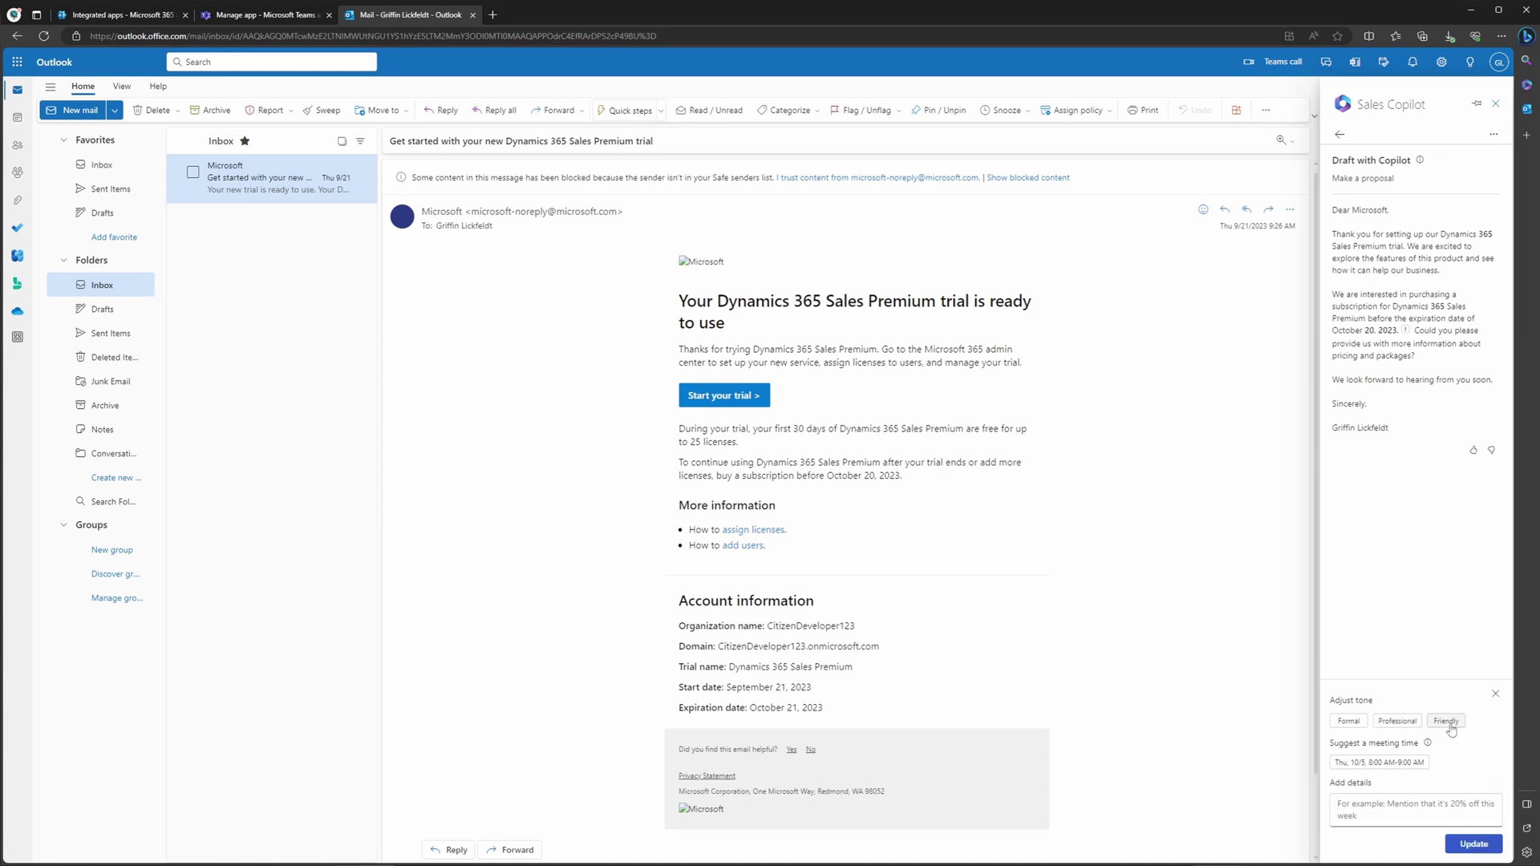
left_click(1472, 843)
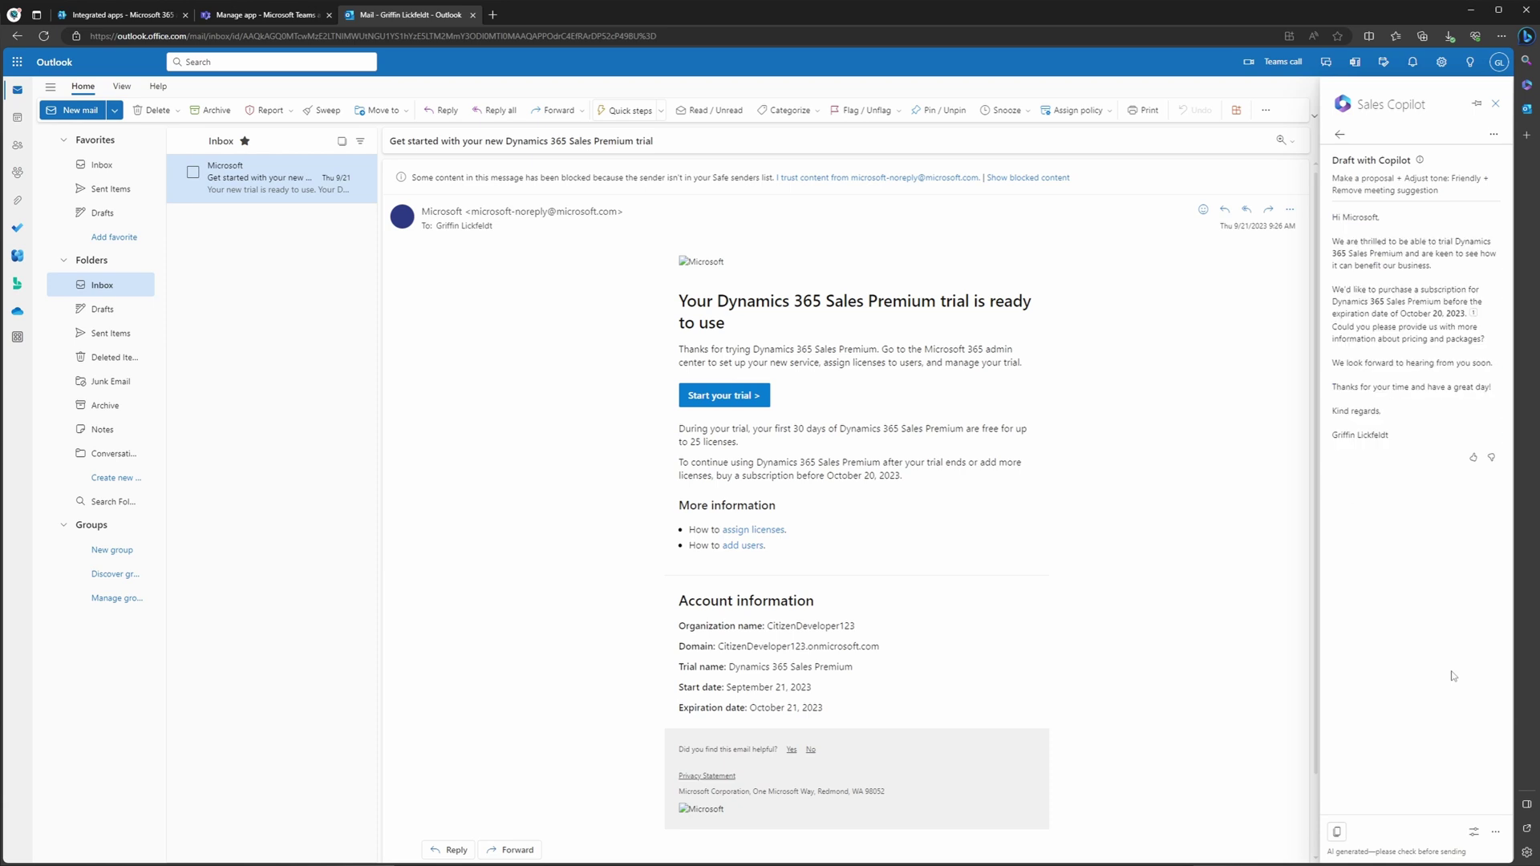
Step: Switch the draft to a Formal tone, copy it, and start a reply to the Microsoft email
left_click(1475, 832)
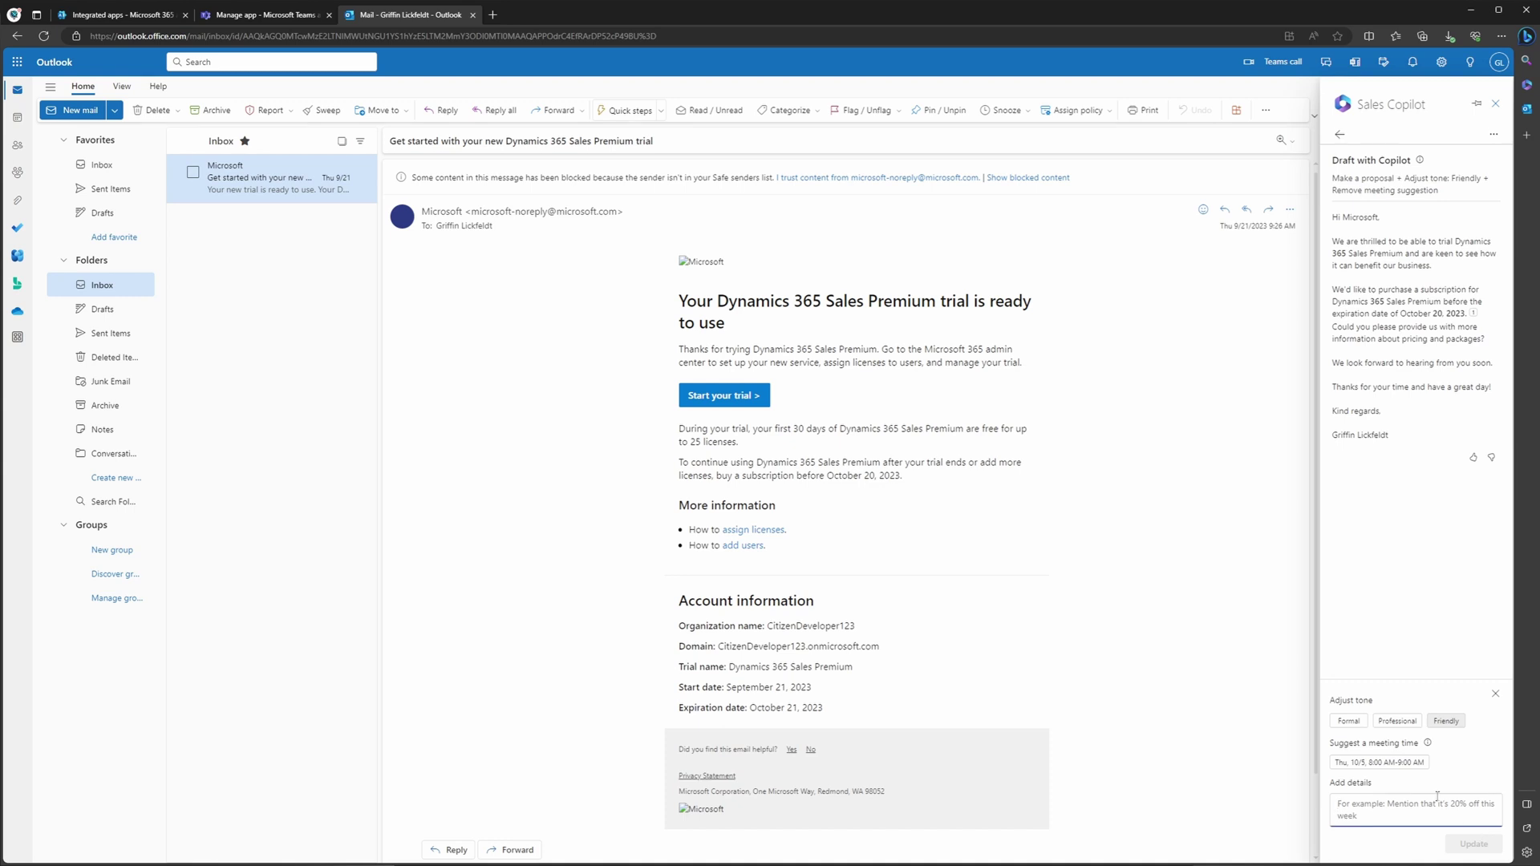
left_click(1349, 720)
left_click(1467, 844)
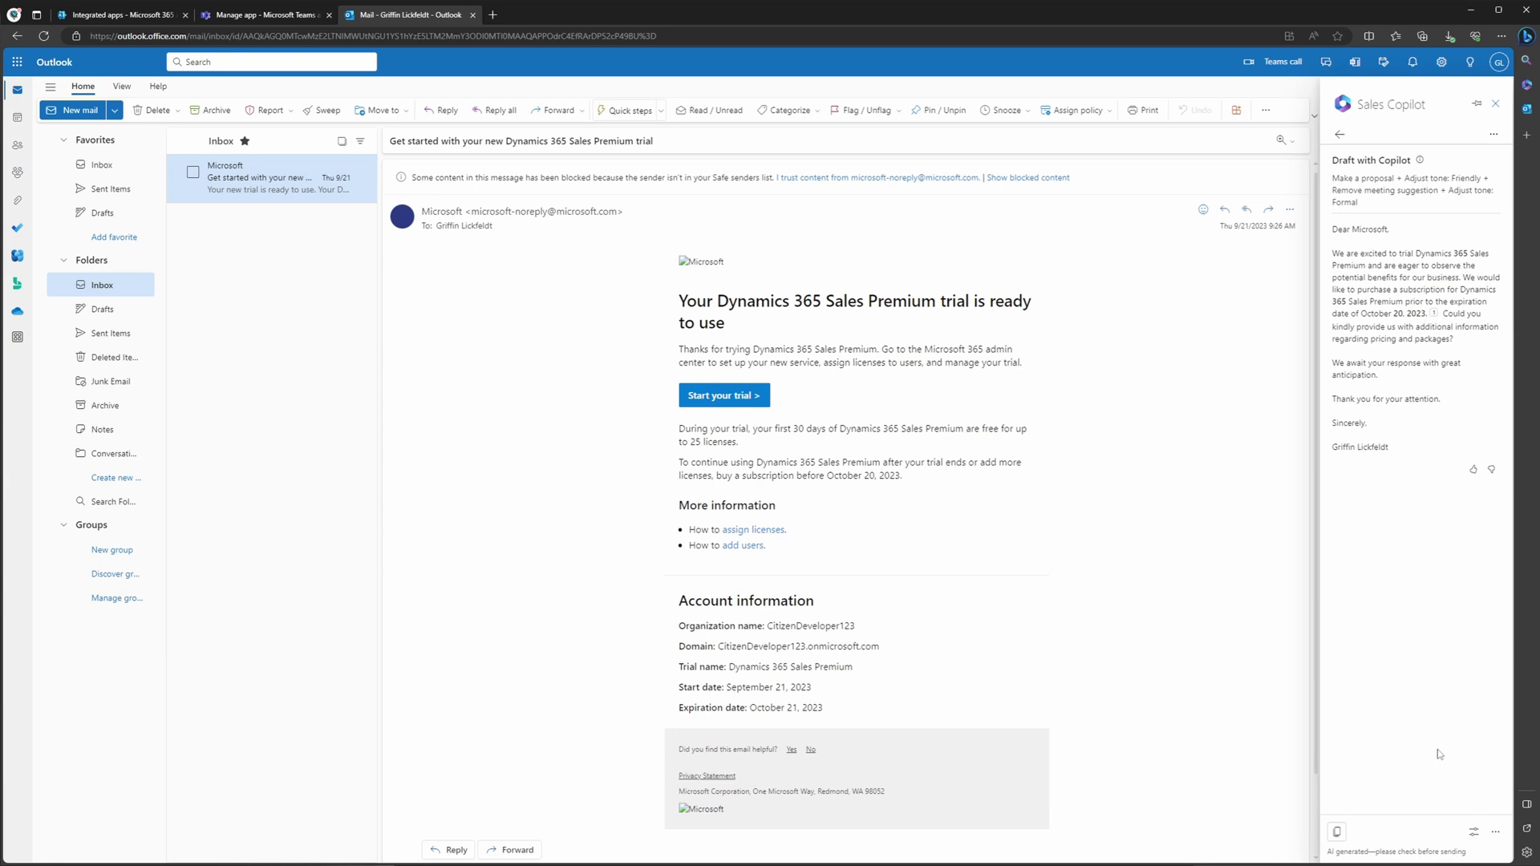
left_click(1338, 834)
left_click(1225, 210)
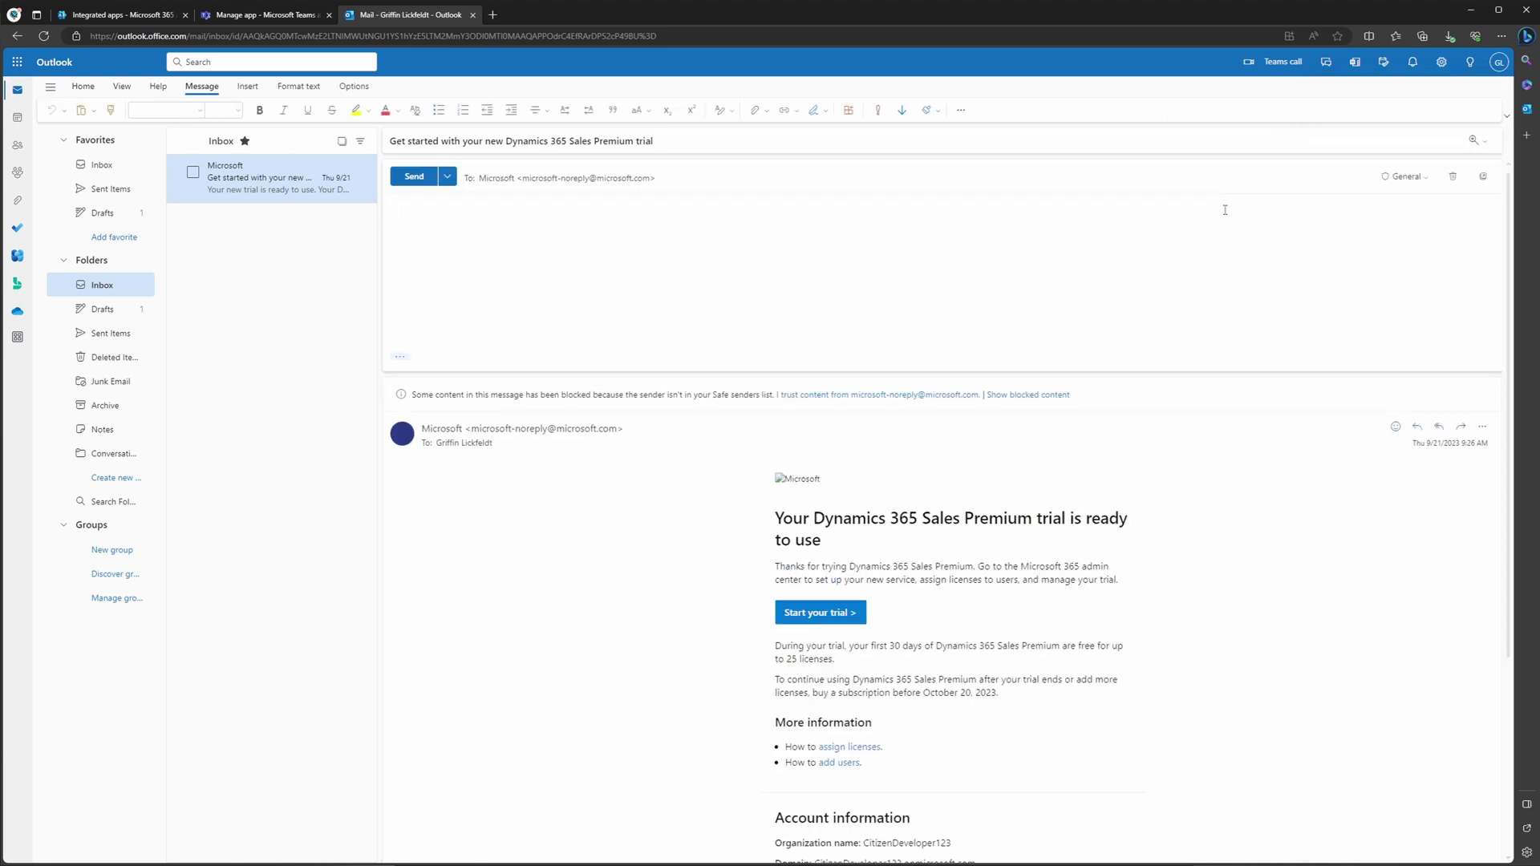
Step: Paste the copied formal proposal into the reply body with Ctrl+V
key("ctrl+v")
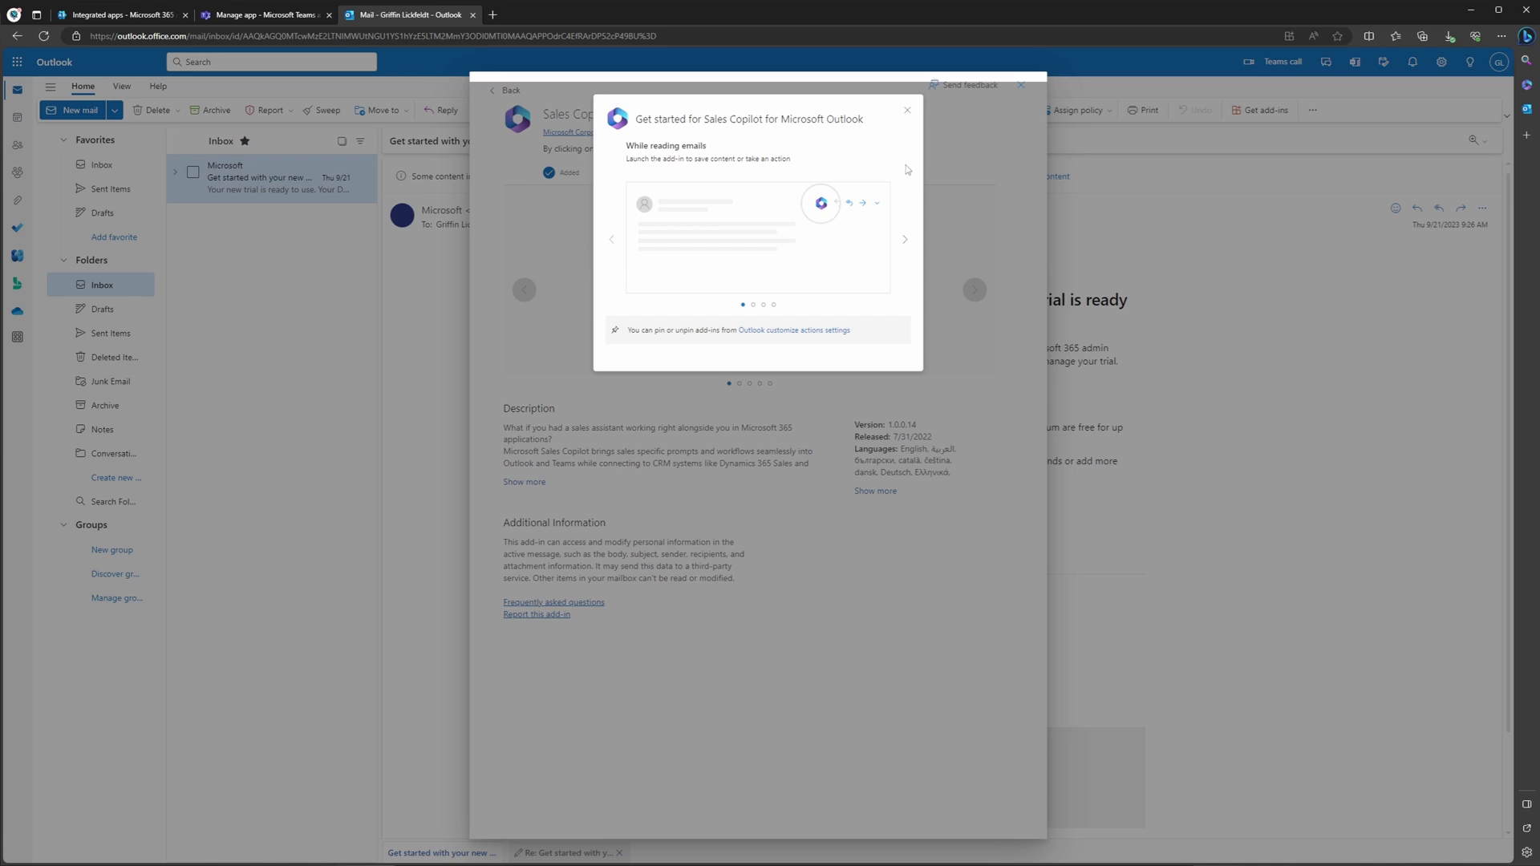
Step: Close the add-in dialogs, then add Sales Copilot to the message actions via Customize actions and save
left_click(906, 110)
left_click(1021, 85)
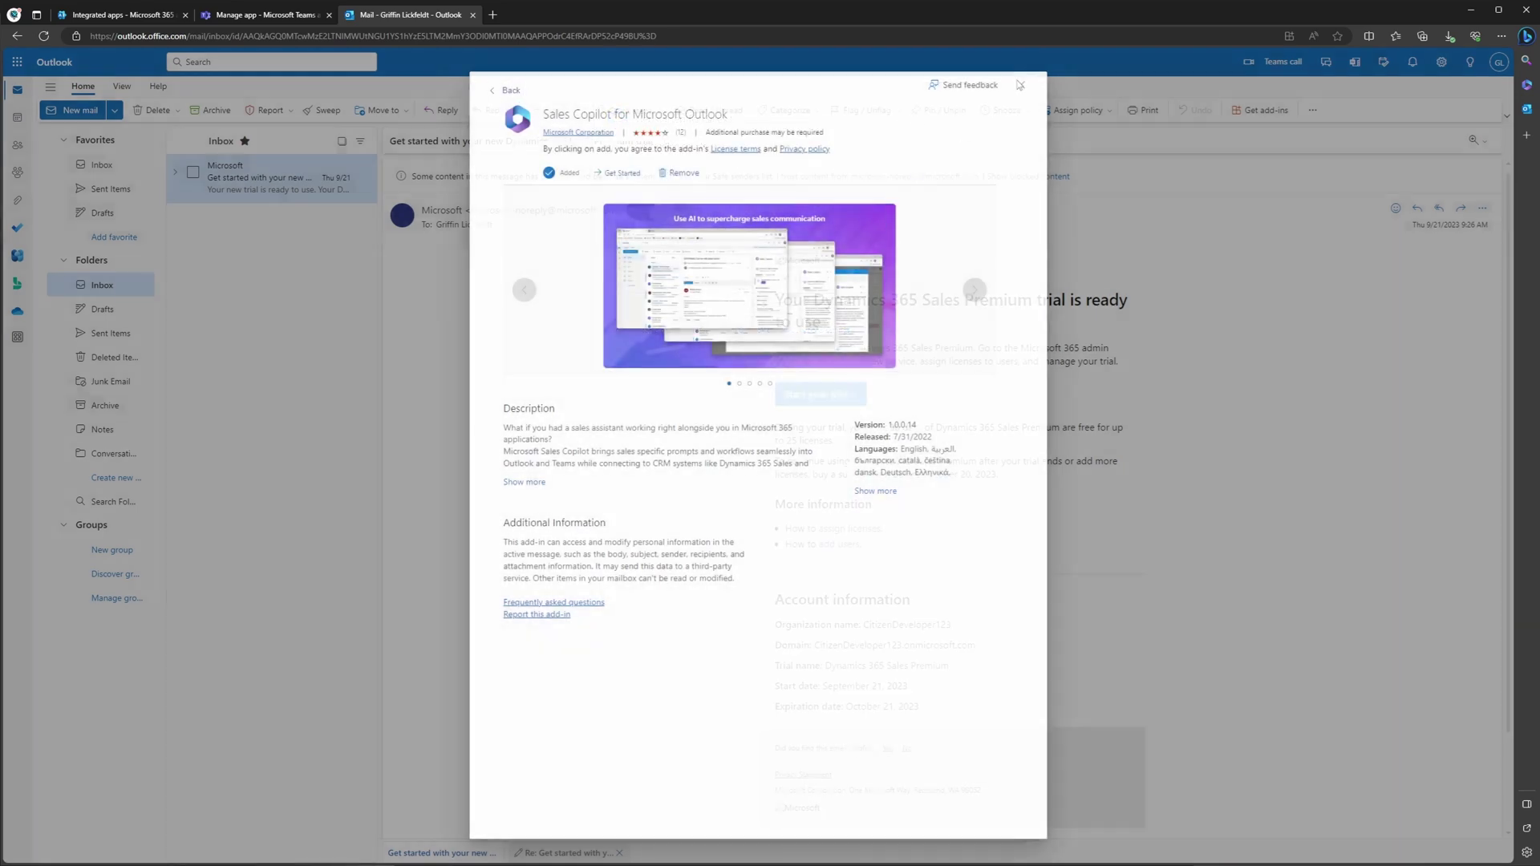
left_click(1483, 209)
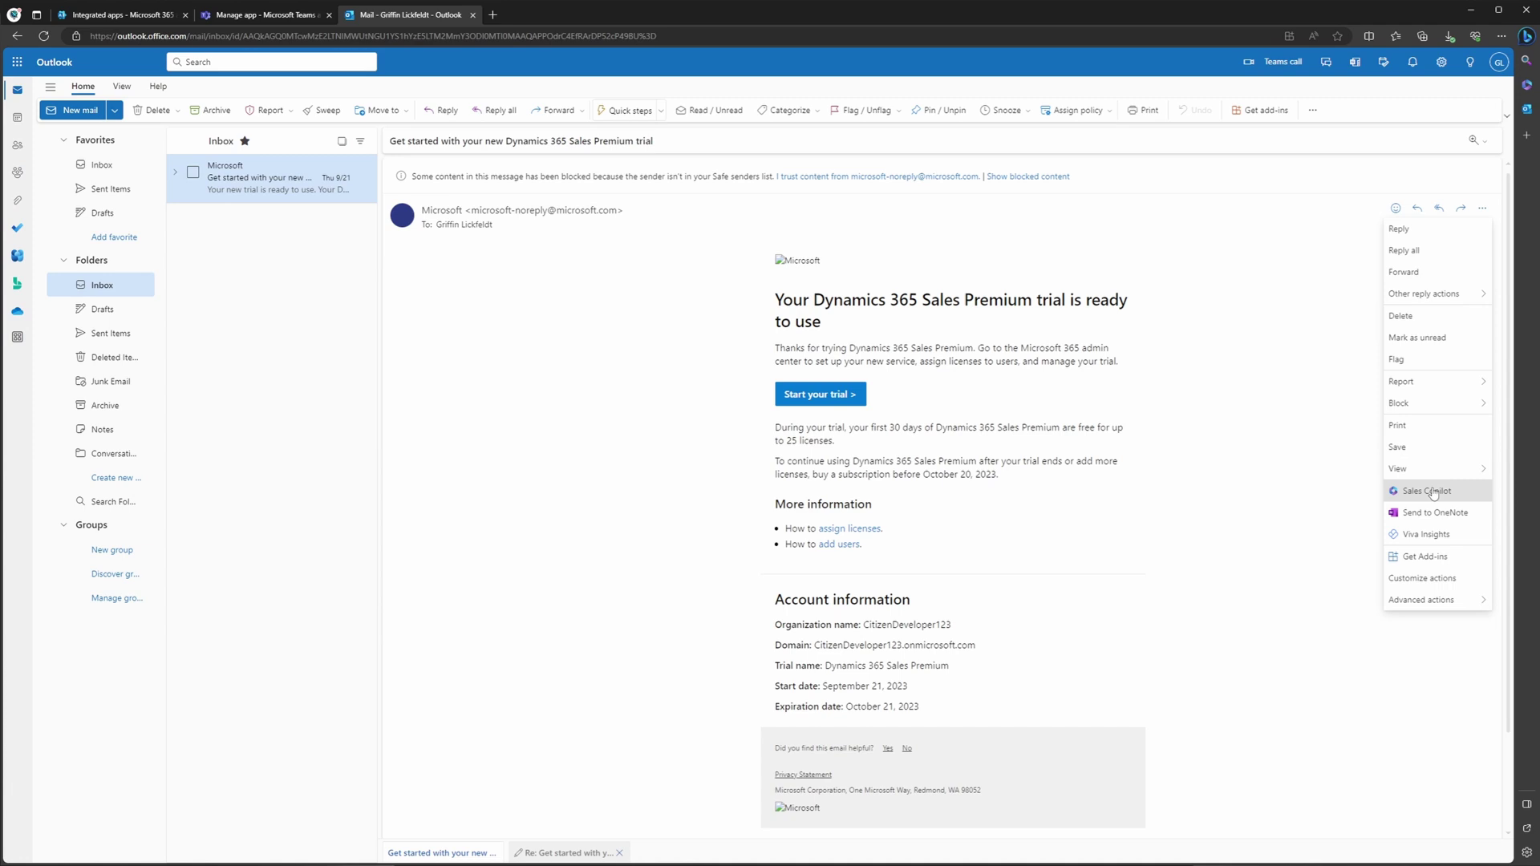
left_click(1448, 579)
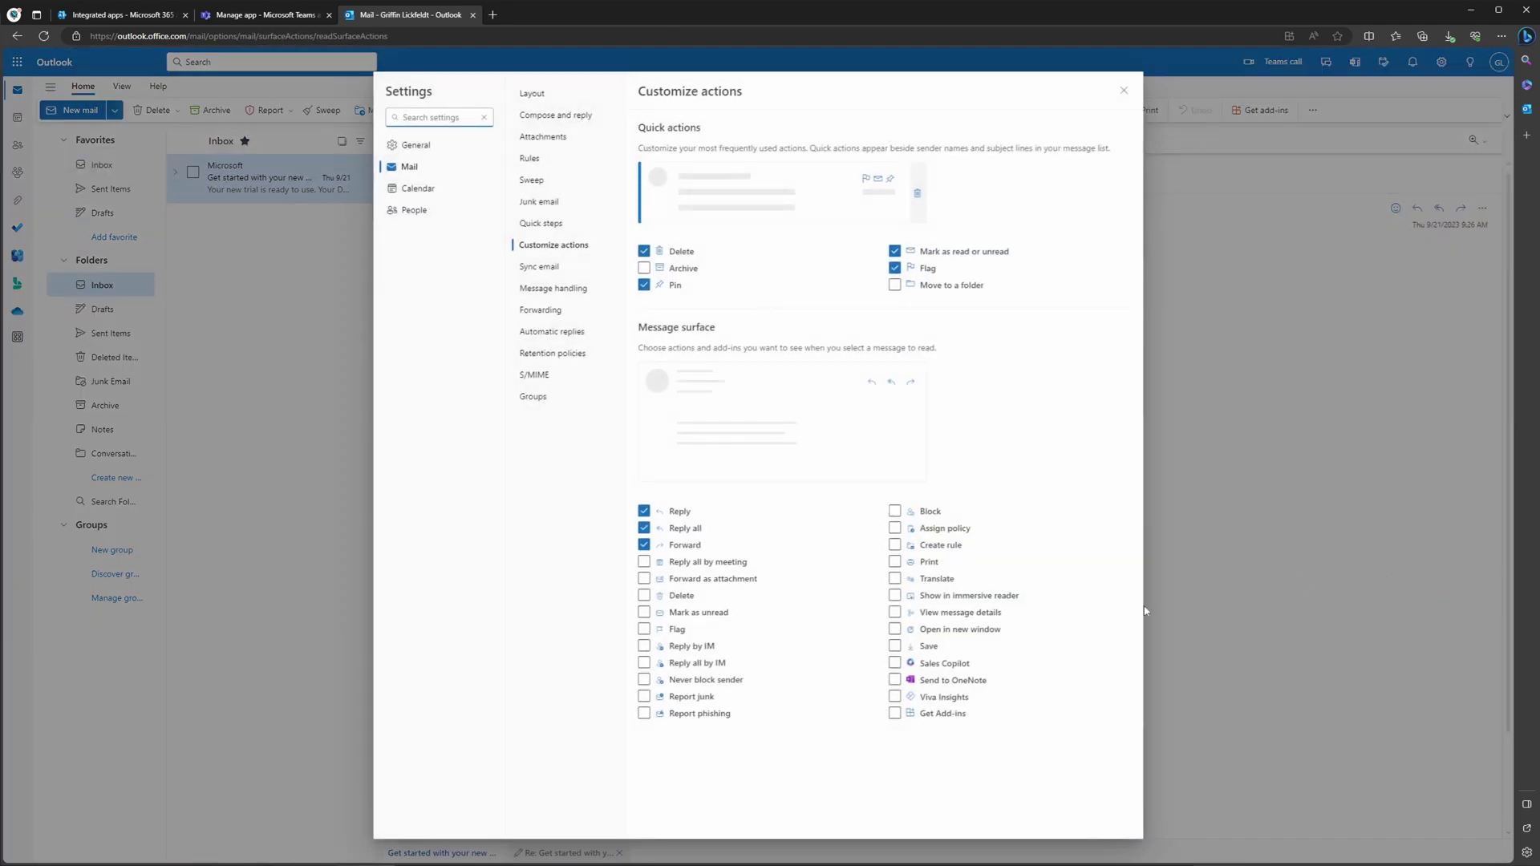
left_click(931, 665)
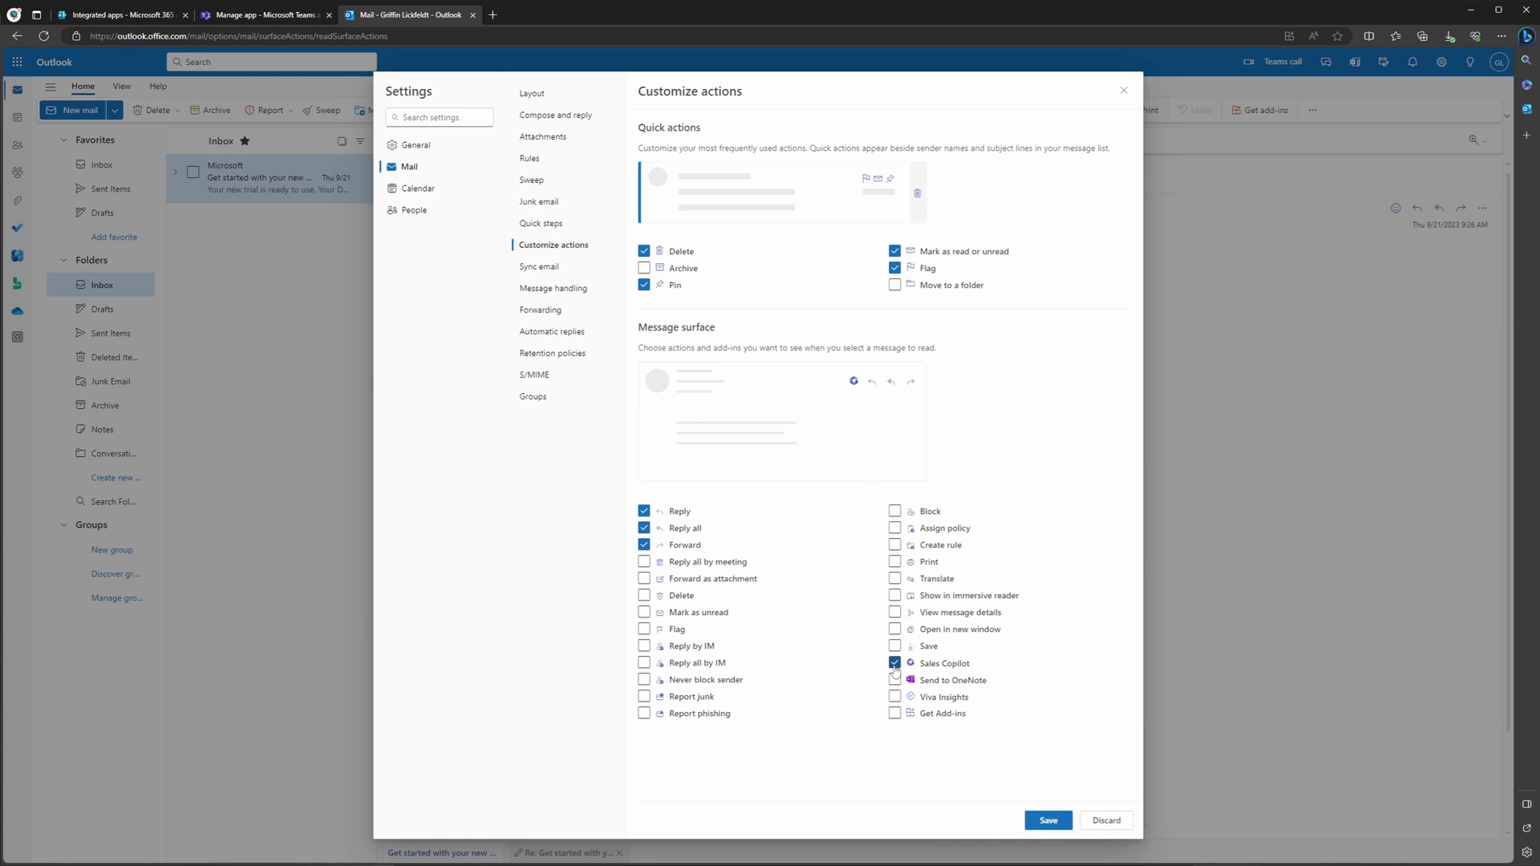
left_click(1047, 821)
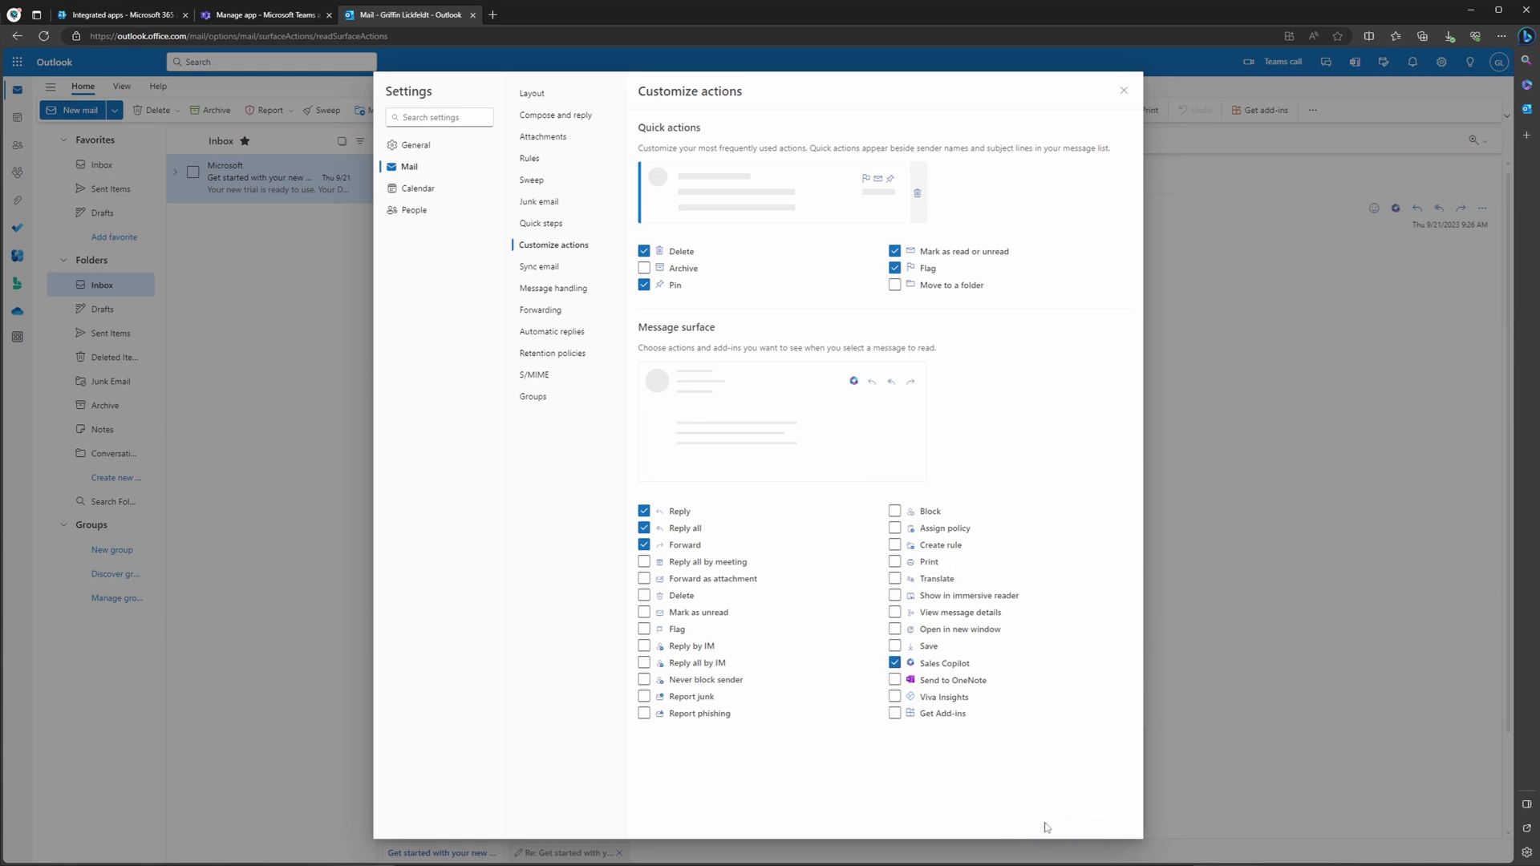
left_click(1124, 92)
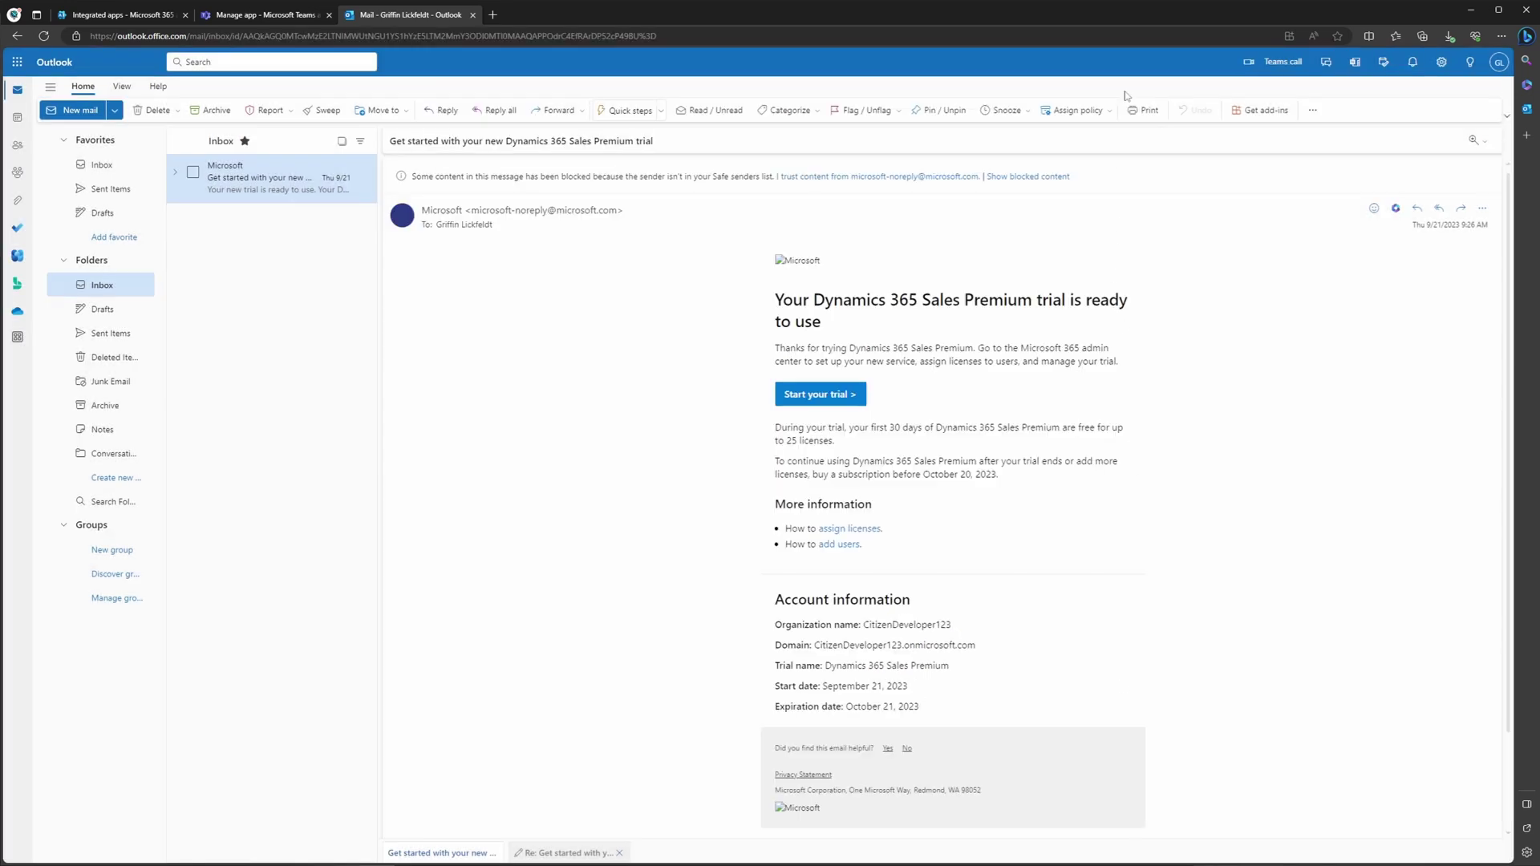
Step: Launch Sales Copilot from the trial email's header to show its highlights, draft options and summary
left_click(1395, 213)
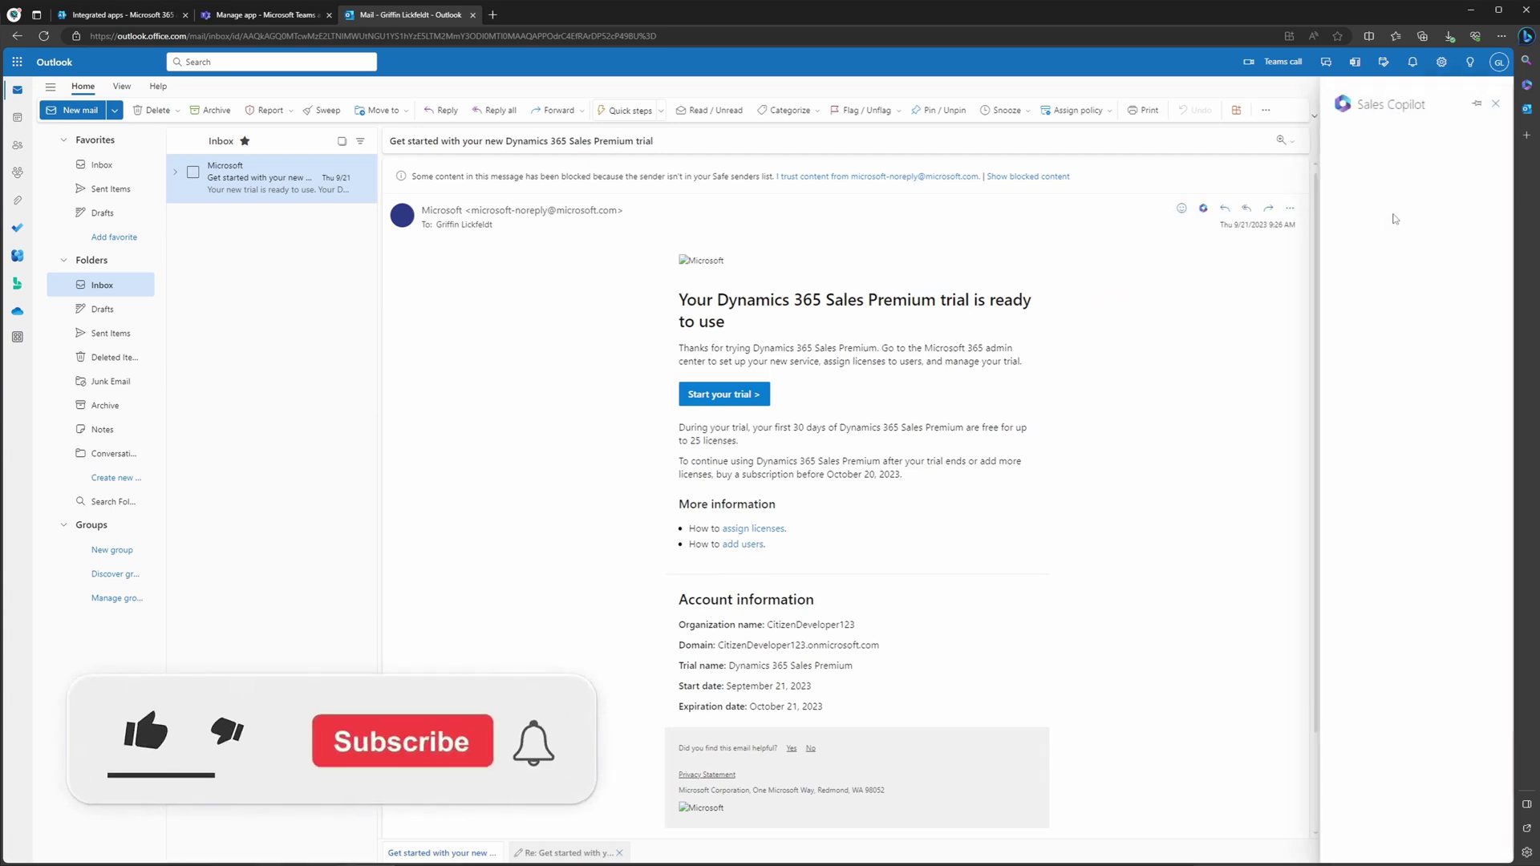